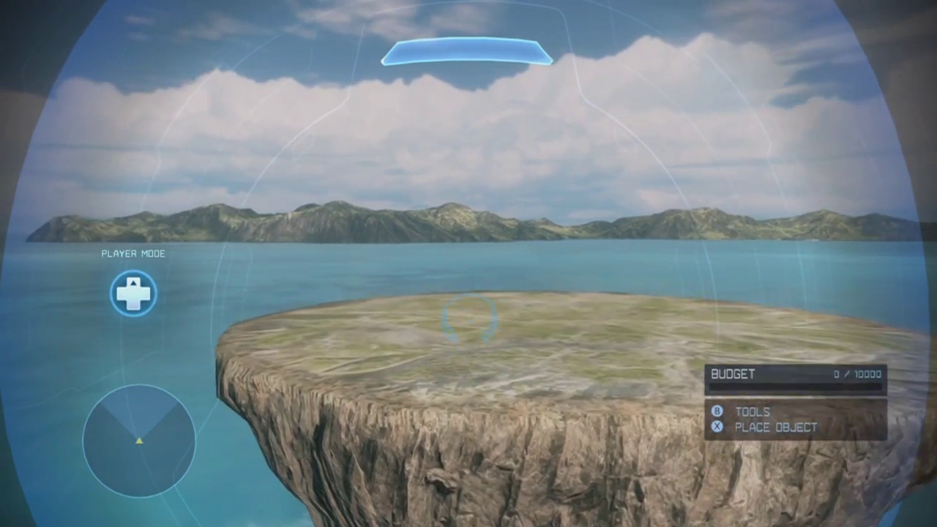
Place a green screen object on Forge Island.
key(Up)
key(Up)
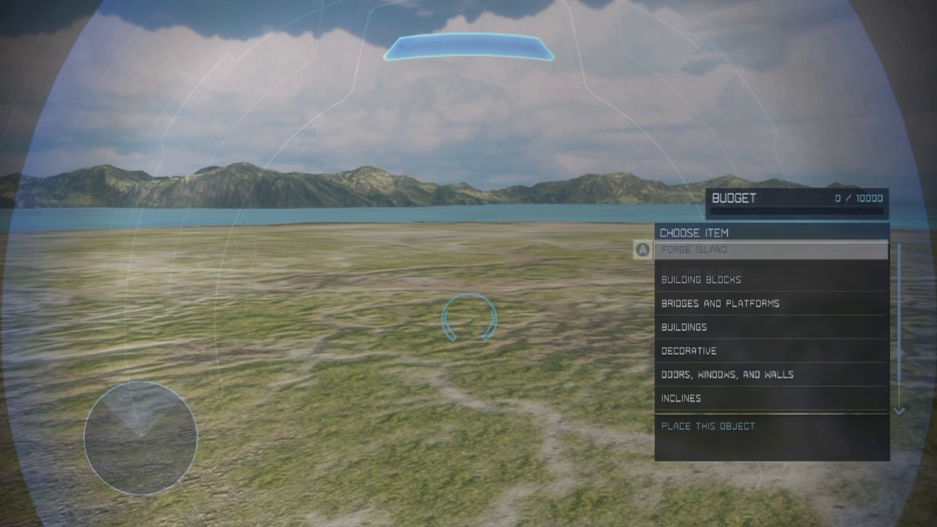
key(a)
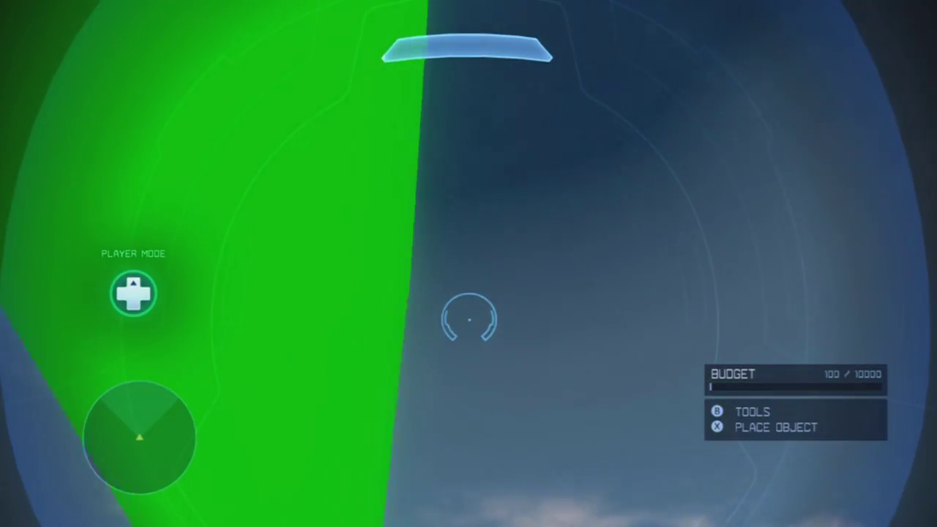
key(a)
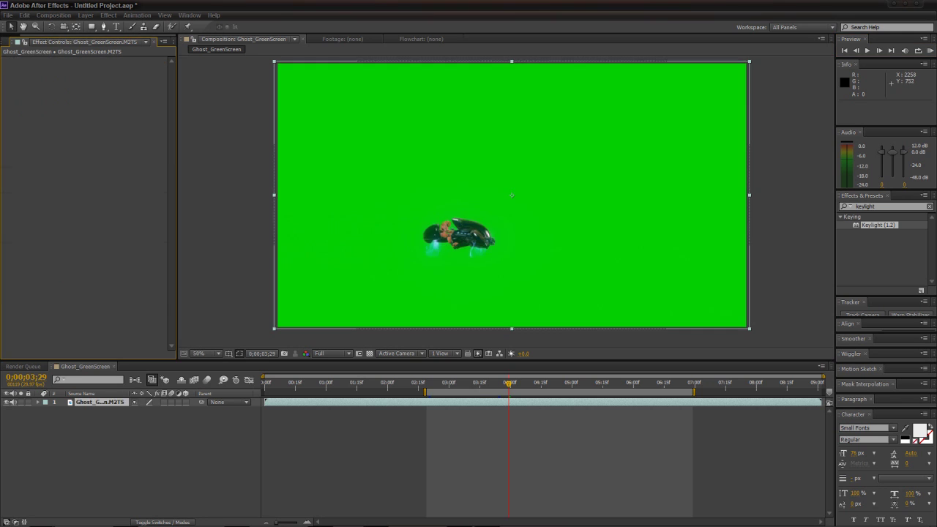
In After Effects, key the Ghost_GreenScreen layer with Keylight and display its Screen Matte around the vehicle.
scroll(643, 68, up, 4)
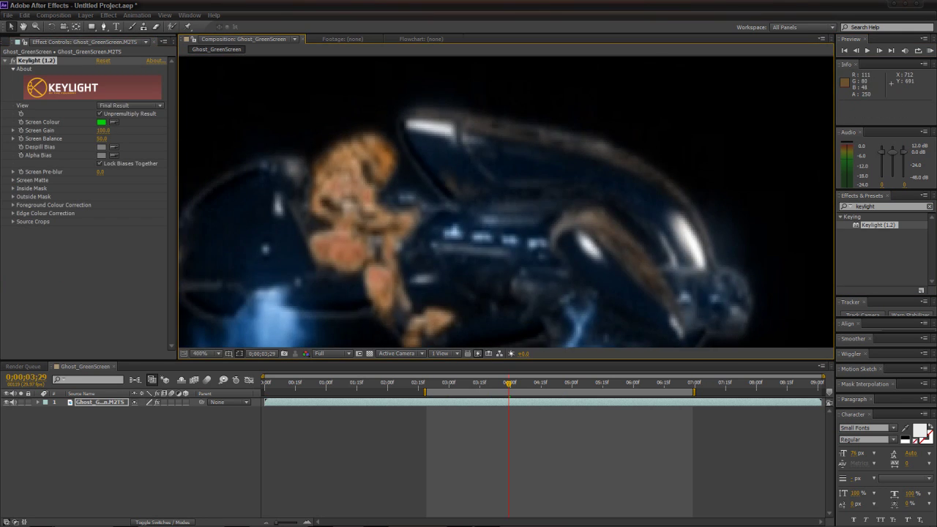
scroll(644, 67, up, 2)
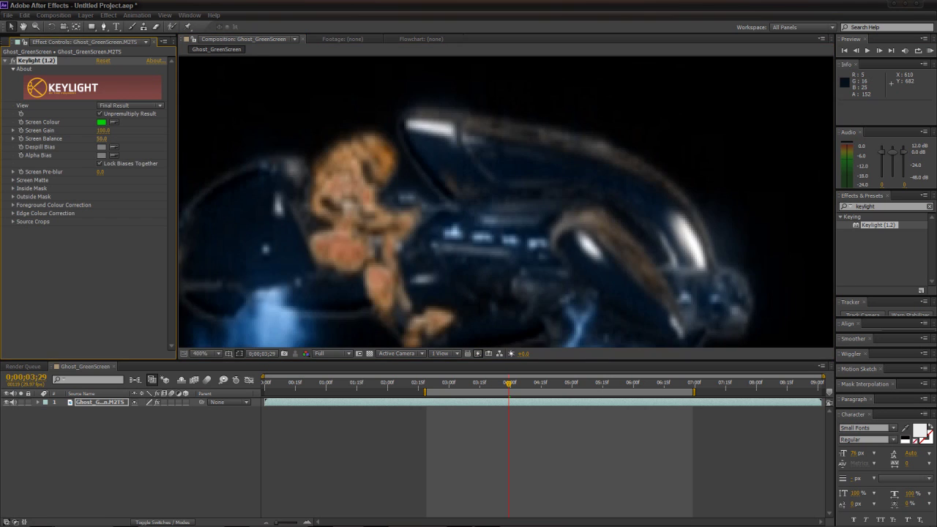
scroll(558, 177, down, 3)
click(130, 105)
click(132, 158)
scroll(460, 266, up, 4)
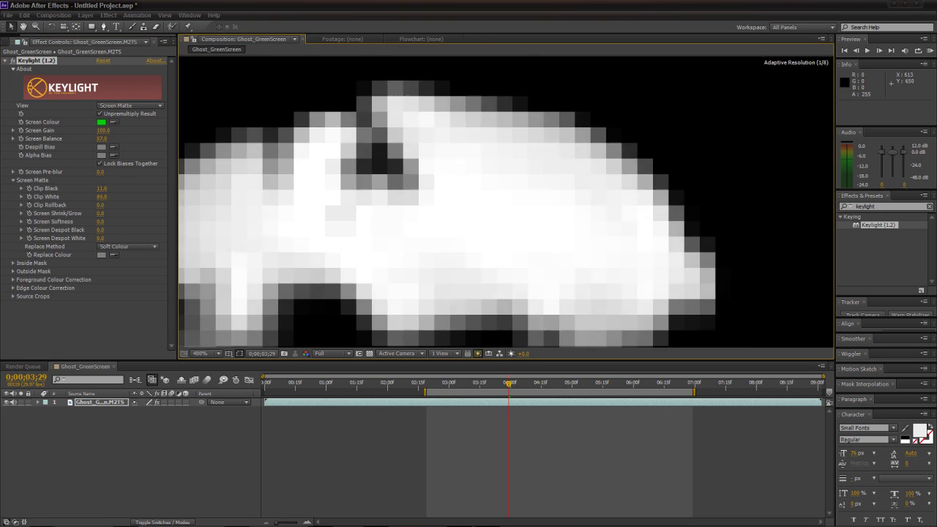
Refine the Keylight screen matte with Clip White 57 and Clip Black 1, and preview the Final Result.
drag(102, 196, 97, 196)
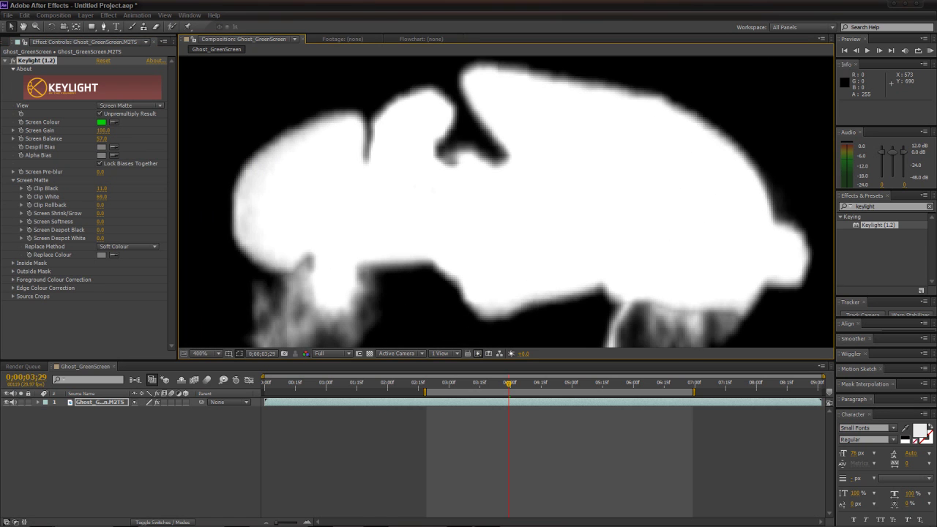
drag(101, 196, 90, 196)
scroll(370, 215, down, 1)
click(130, 106)
click(125, 224)
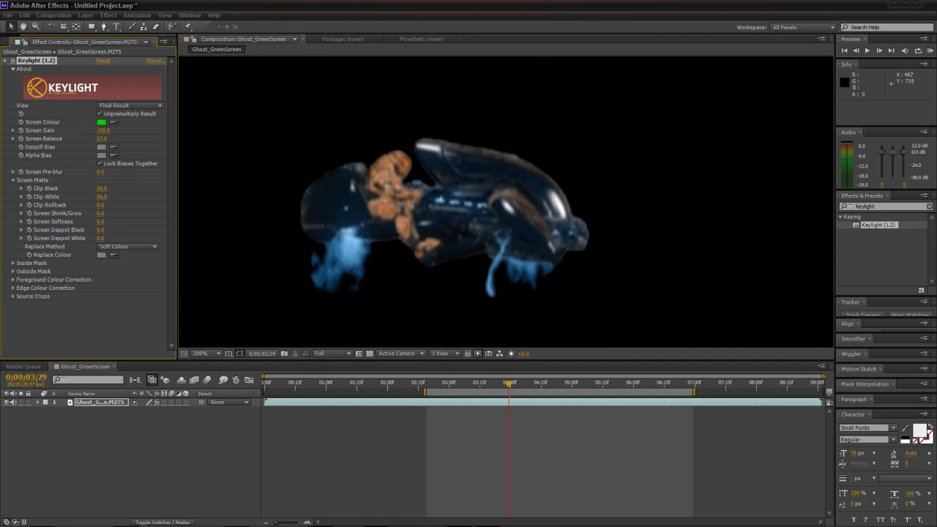
scroll(464, 205, down, 4)
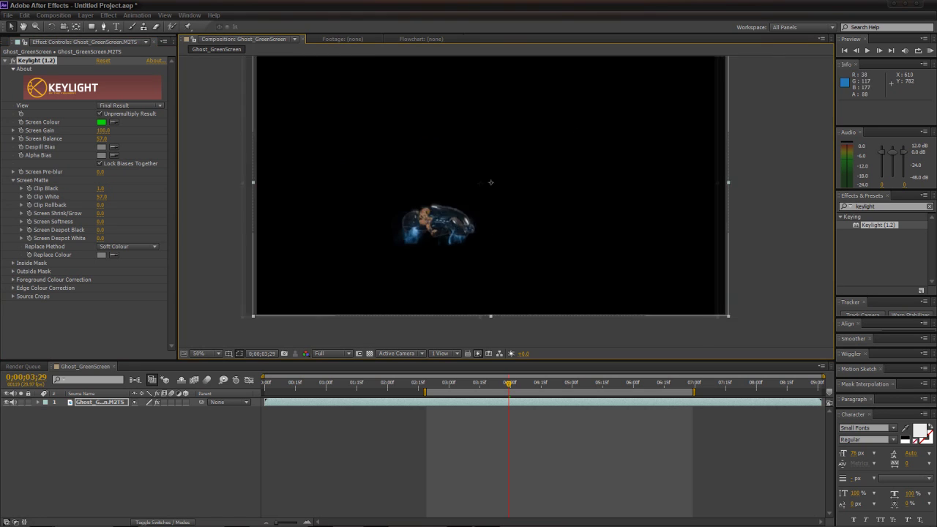
key(KP_0)
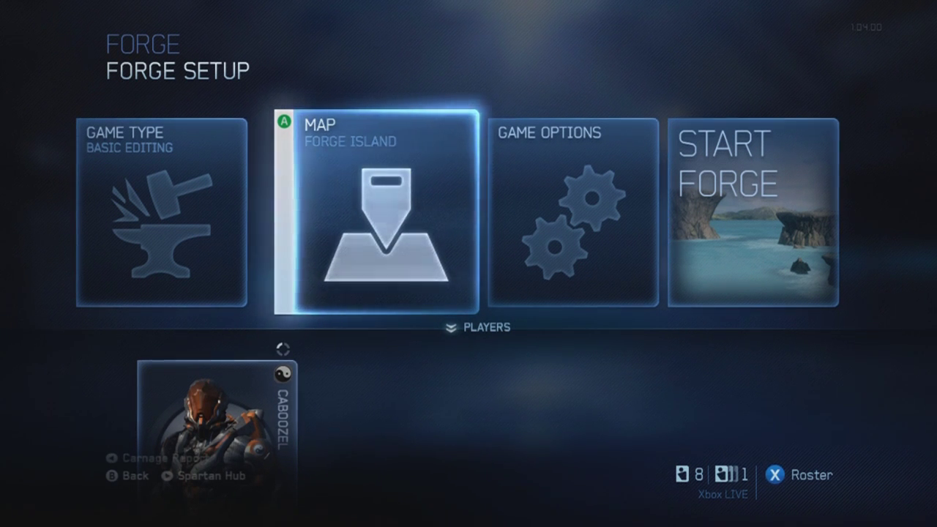
In Halo 4's Forge setup, choose the Green Screen Stage variant of Forge Island as the map.
key(Return)
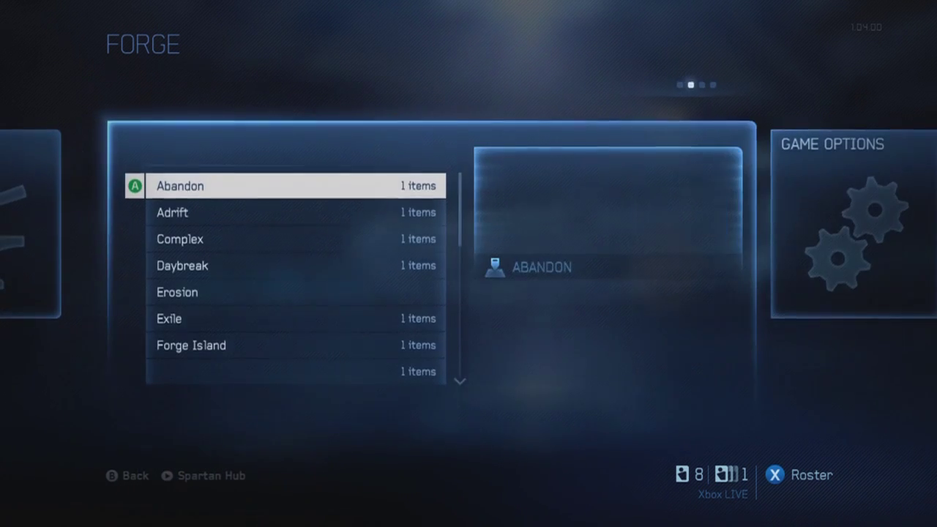
key(Down)
key(Down)
key(Down)
key(Down)
key(Down)
key(Down)
key(Down)
key(Up)
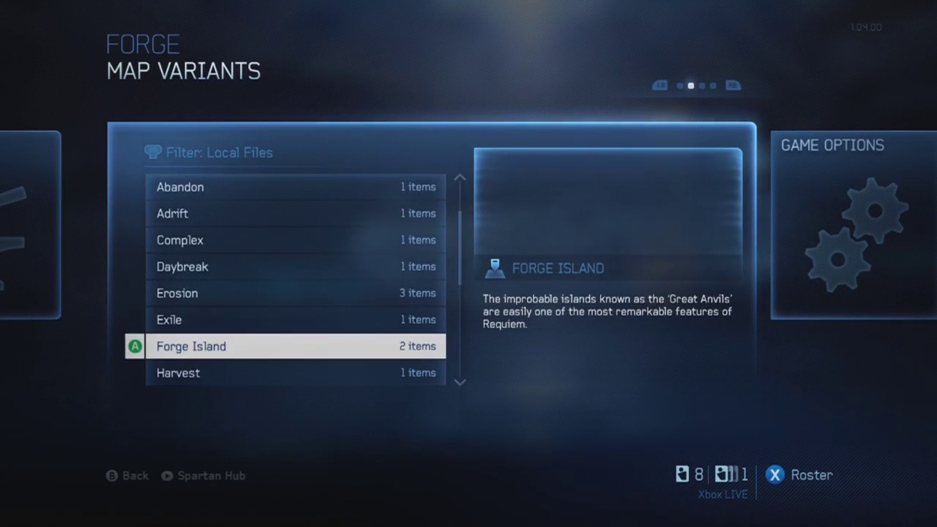
key(Return)
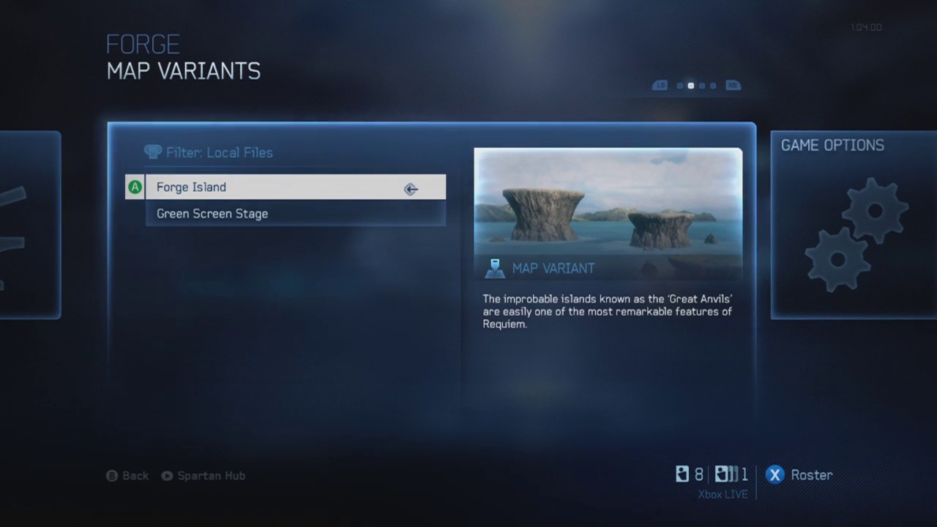
key(Down)
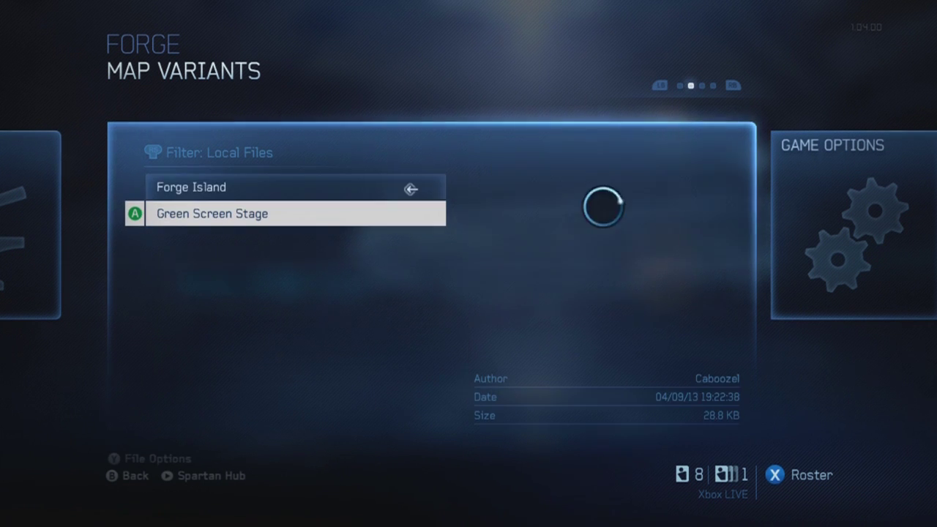
key(Return)
Start the Forge session on the selected map.
key(Right)
key(Right)
key(Return)
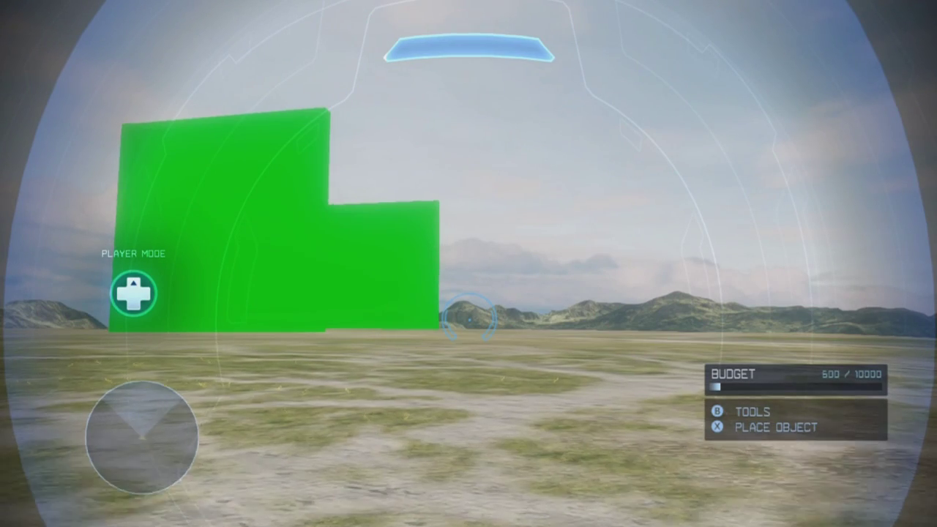
Fly up to the green screen stage and examine its walls and floor from several angles.
key(w)
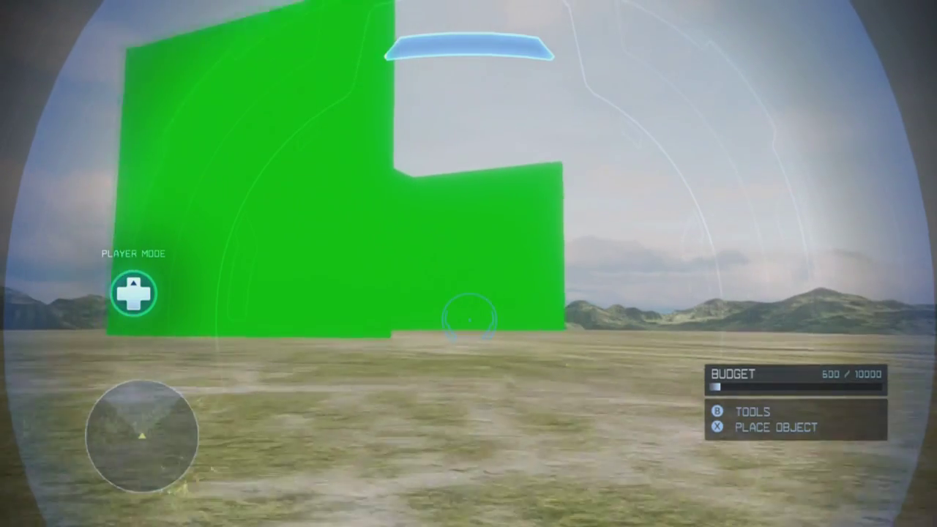
key(w)
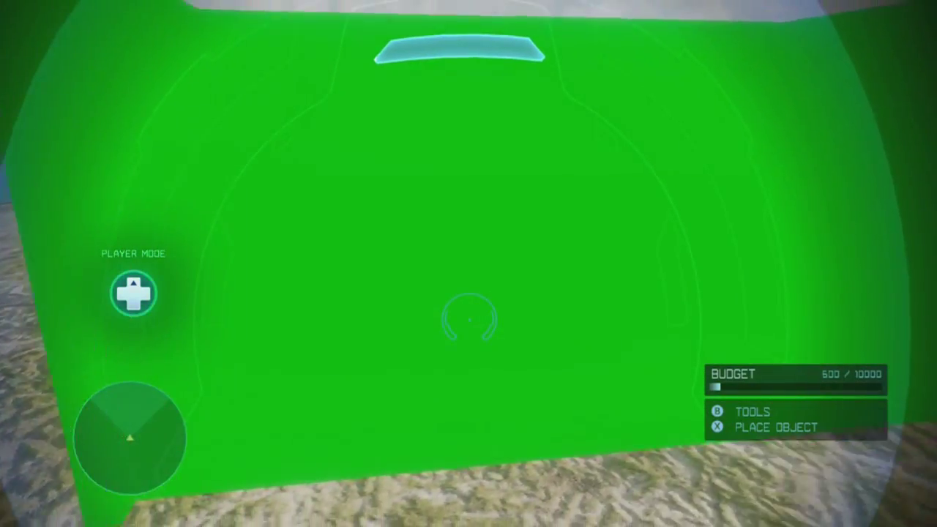
key(s)
key(w)
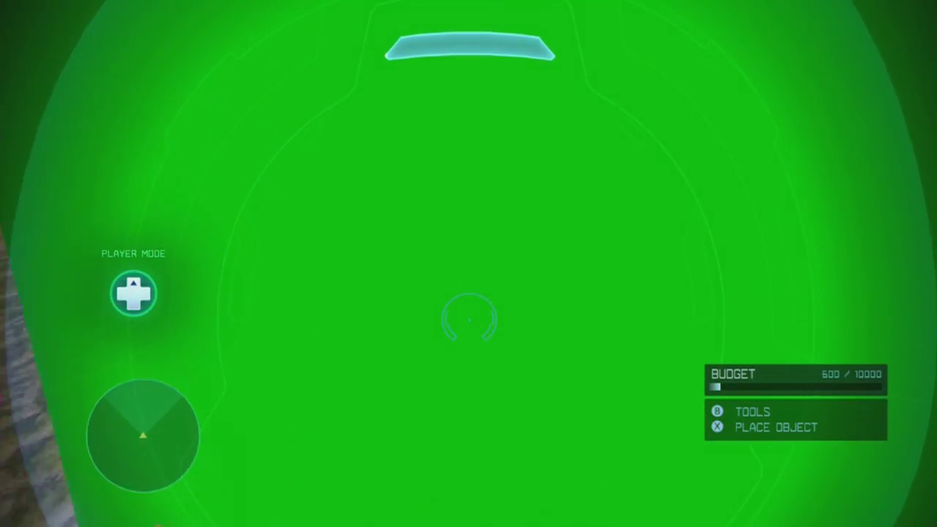
key(s)
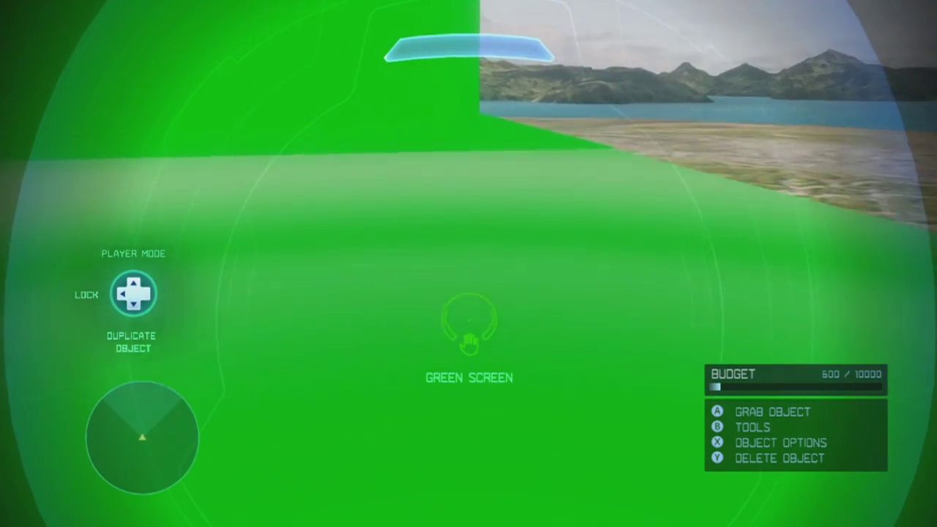
key(a)
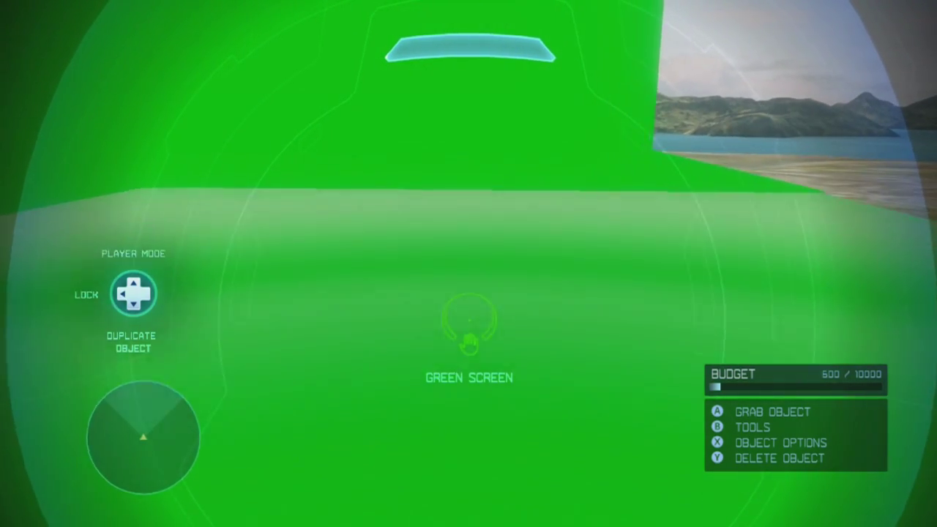
Switch to player mode and move across the stage until the green screen fills the whole view.
key(Up)
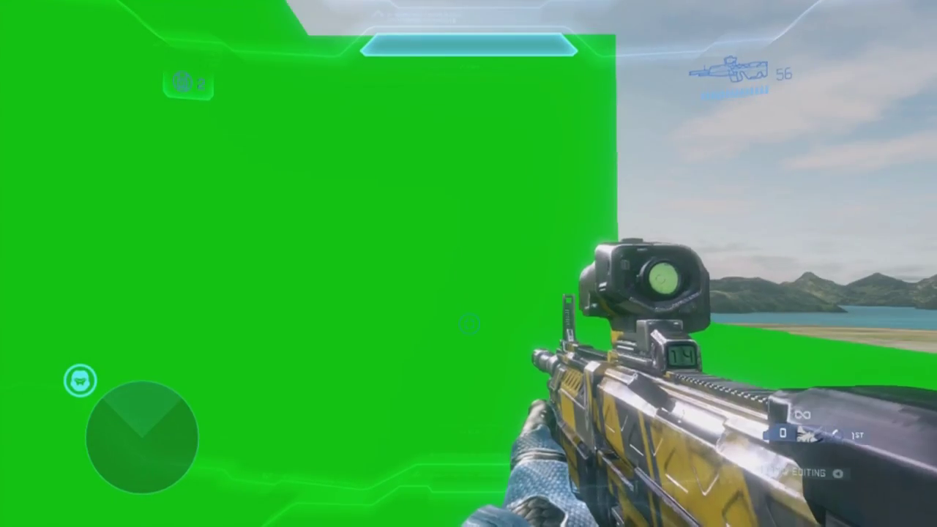
key(w)
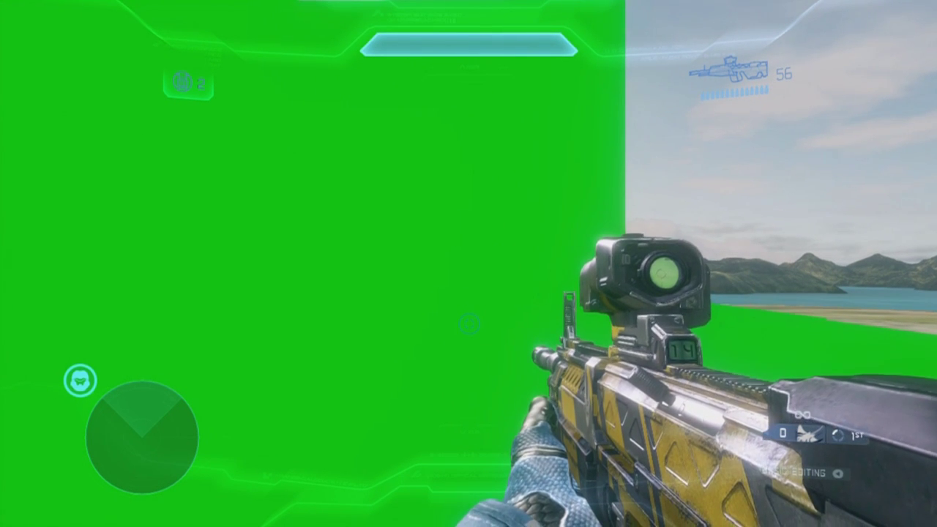
key(Up)
key(Down)
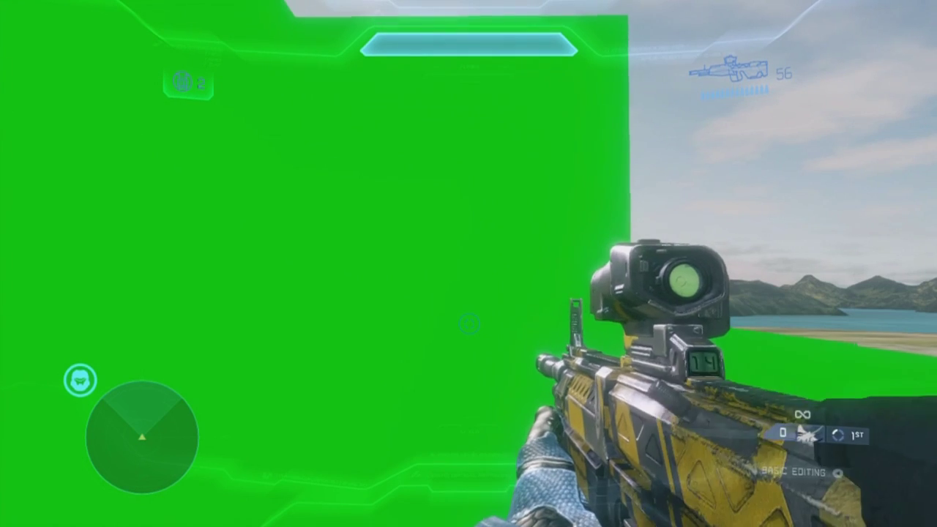
key(w)
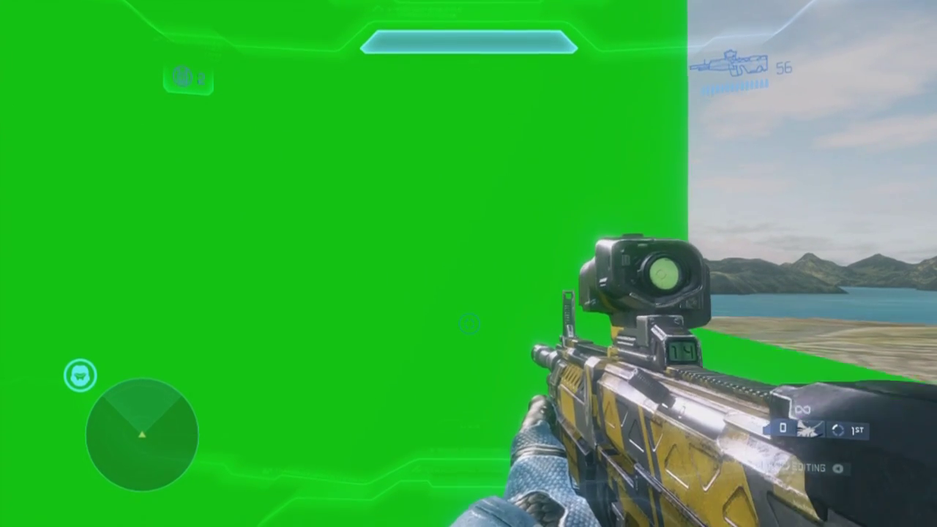
key(a)
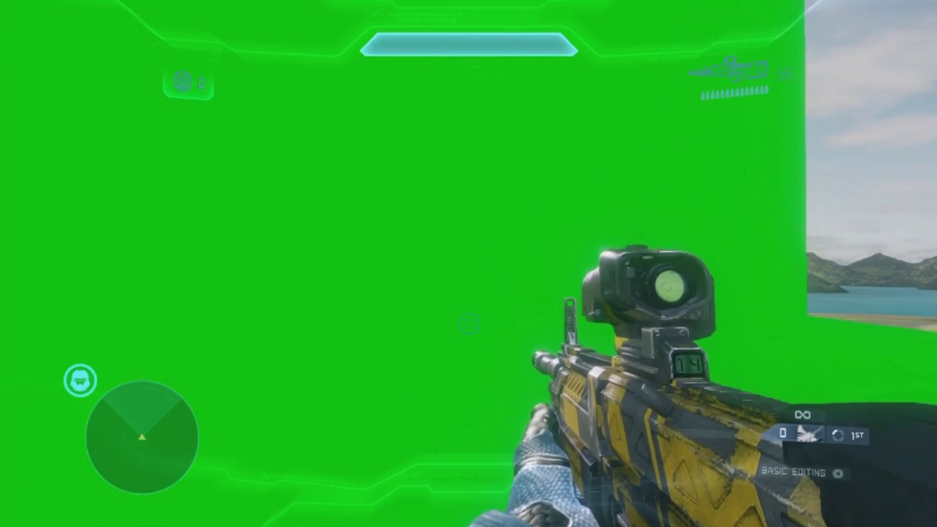
key(Left)
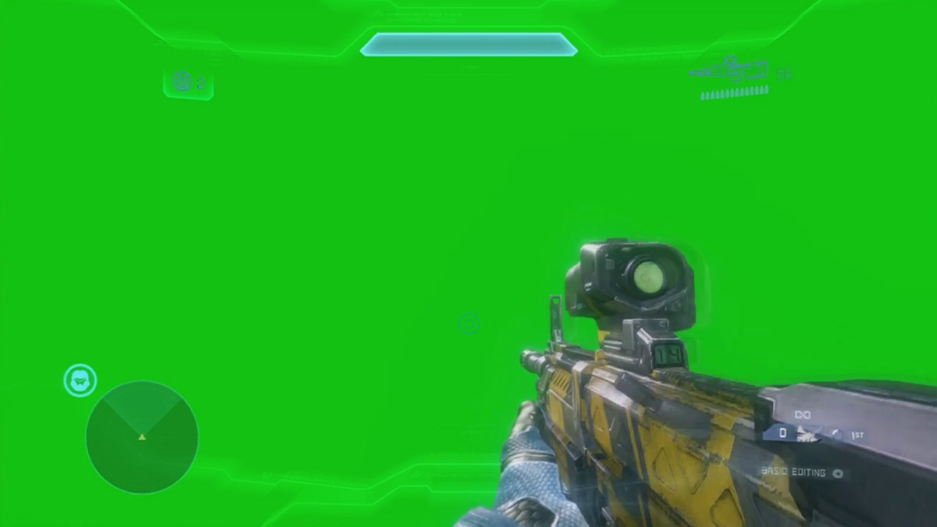
End the Forge game and confirm leaving the session.
key(Escape)
key(Down)
key(Down)
key(Down)
key(Down)
key(Down)
key(Down)
key(Down)
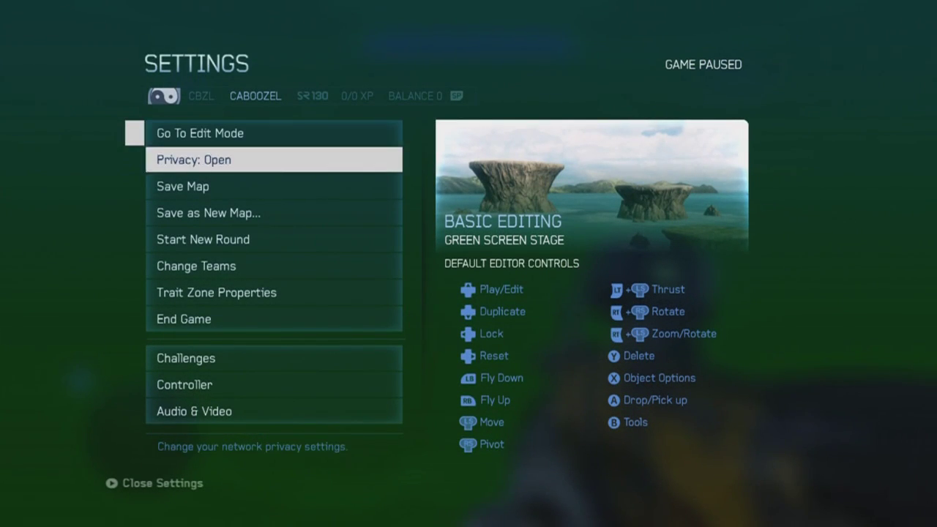
key(Return)
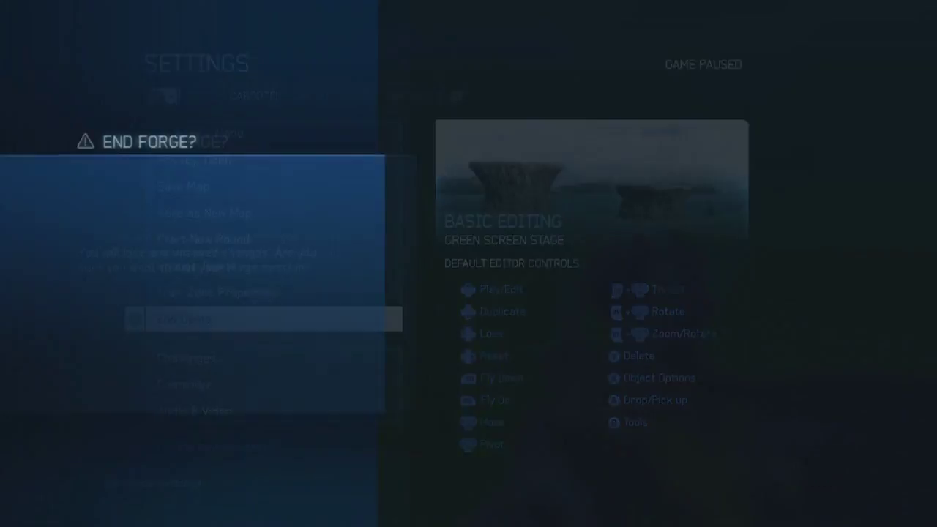
key(Return)
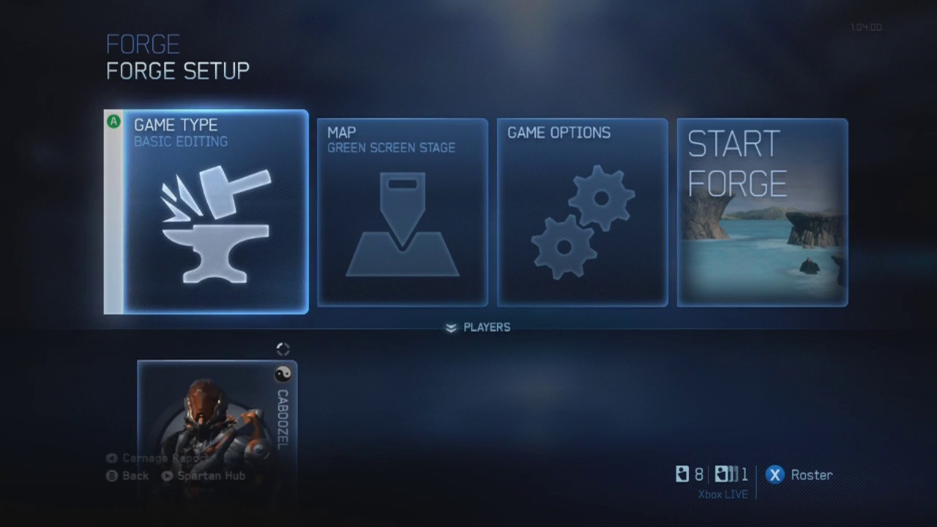
Leave the Forge lobby for Theater and highlight Start Film for the Green Screen Stage film.
key(Escape)
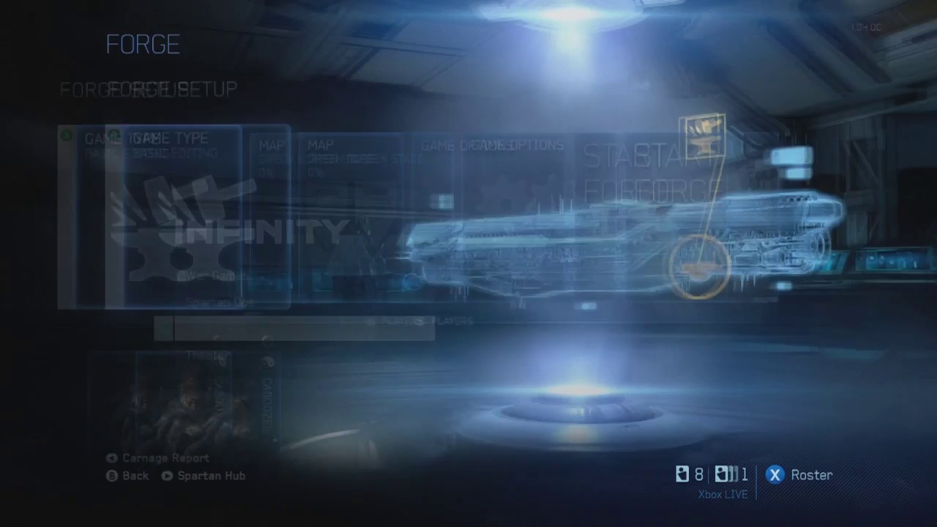
key(Down)
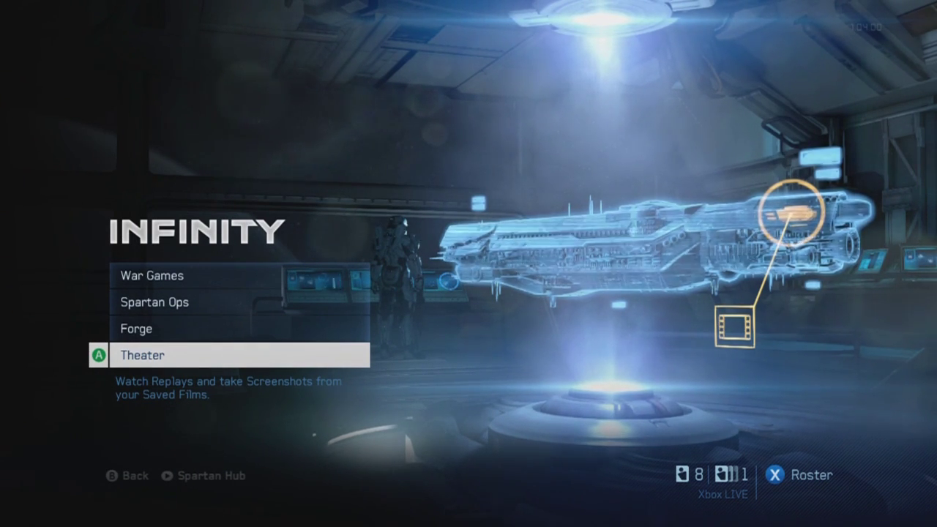
key(Return)
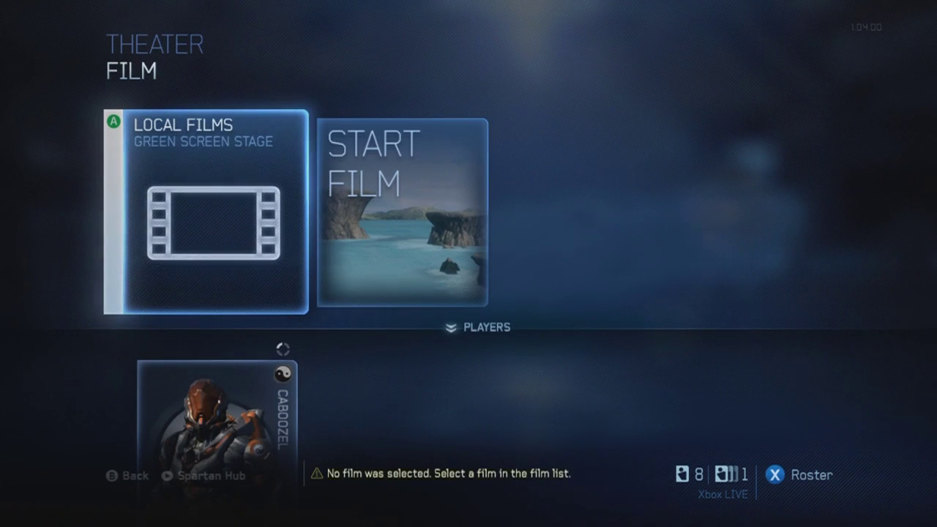
key(Right)
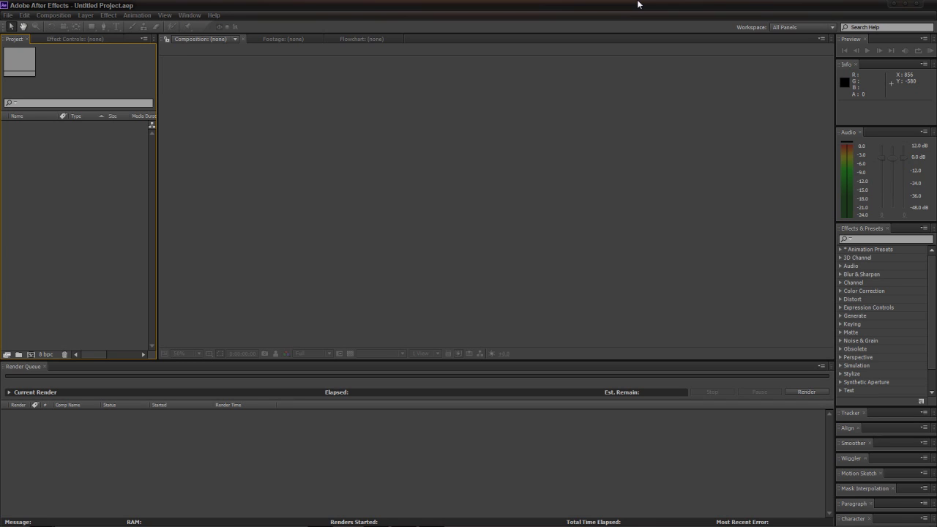
Import the Spartan_Jump clip from the Game_Footage folder as footage.
right_click(99, 220)
mouse_move(125, 261)
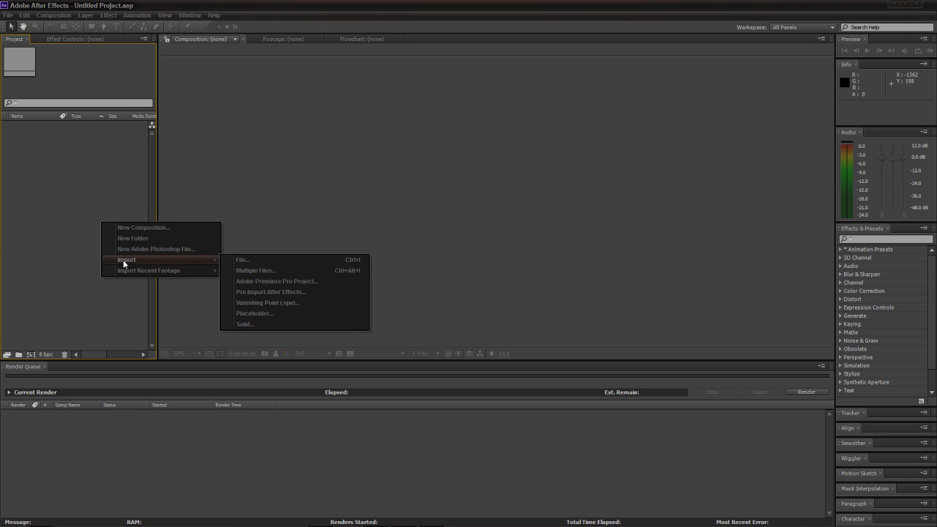
click(235, 263)
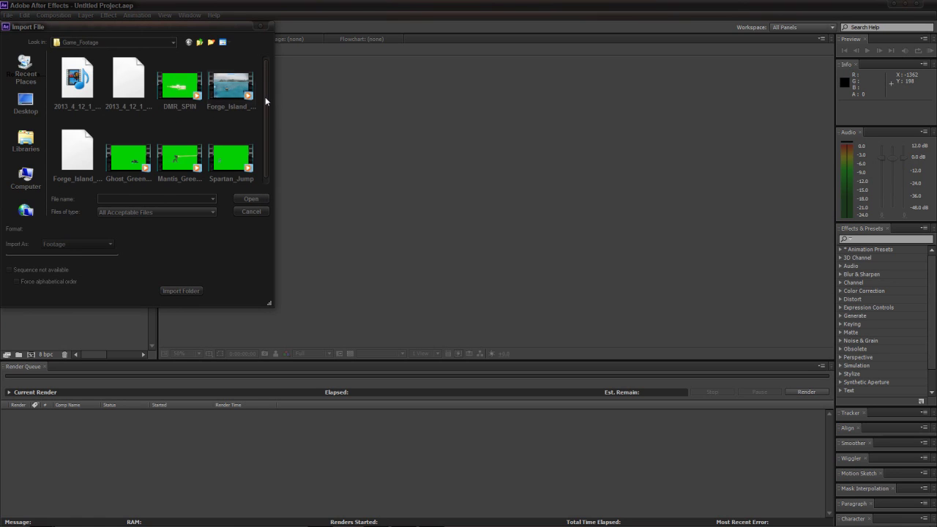
click(239, 152)
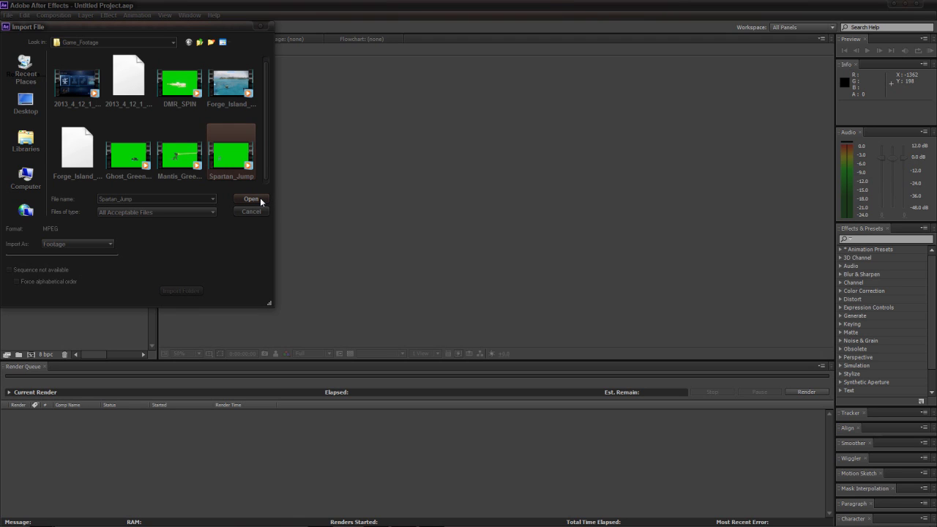
click(251, 199)
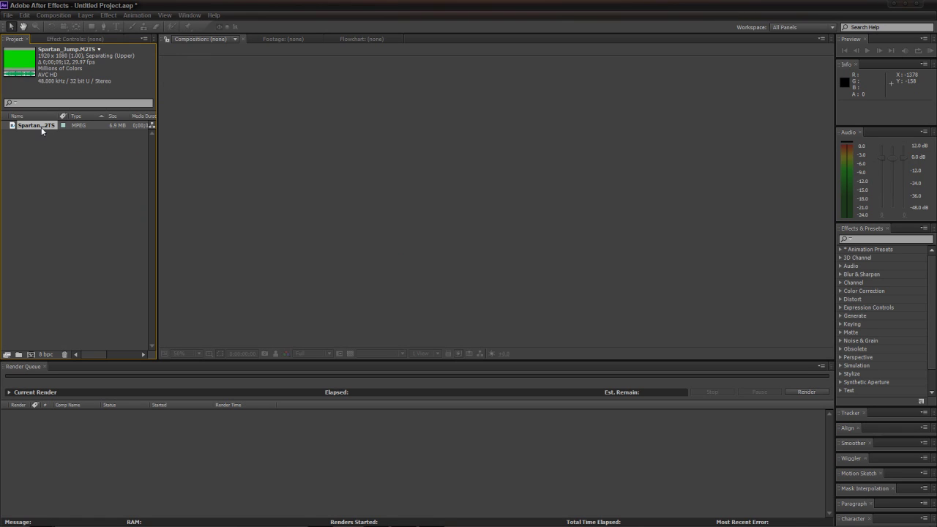
Create a composition from Spartan_Jump with its layer scaled slightly beyond the frame, and go to 0;00;00;29.
drag(41, 131, 33, 357)
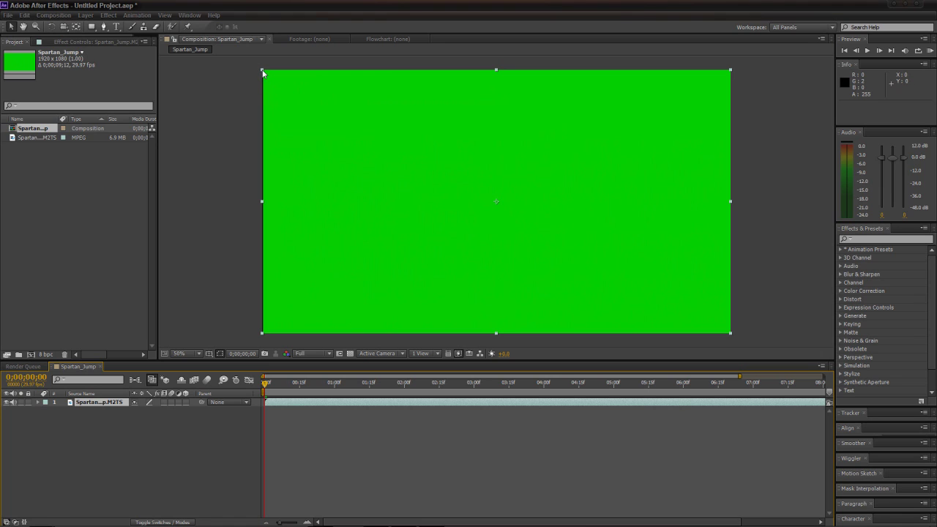
drag(263, 71, 257, 70)
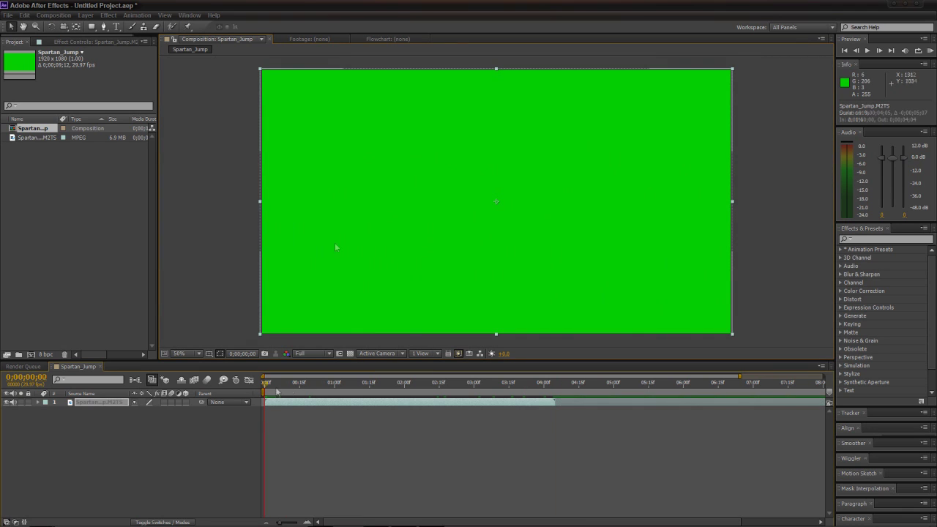
drag(265, 383, 332, 392)
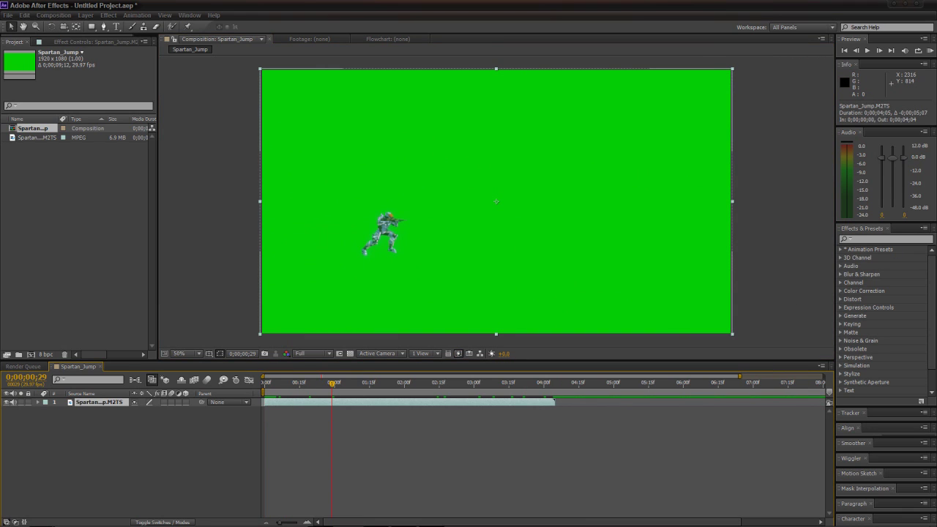
Search the effects for "key" and apply Keylight (1.2) to the Spartan_Jump layer.
click(857, 239)
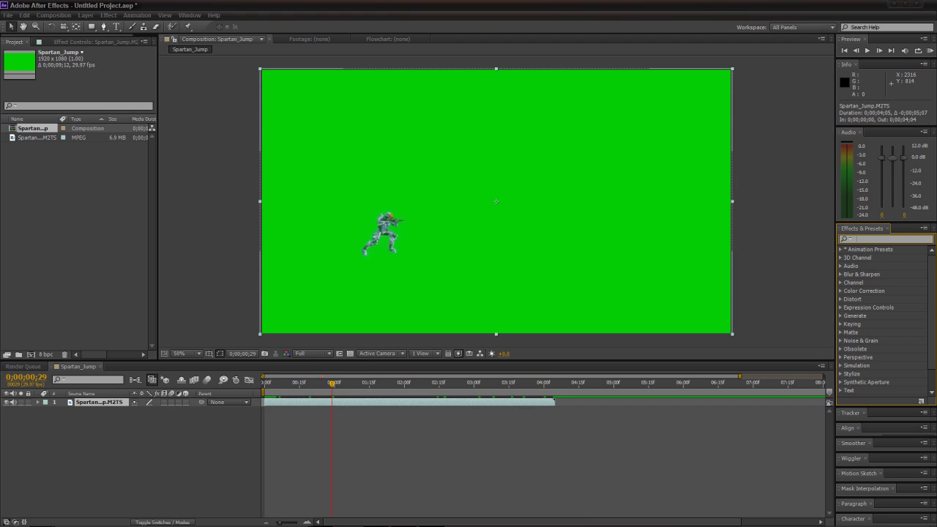
text(key)
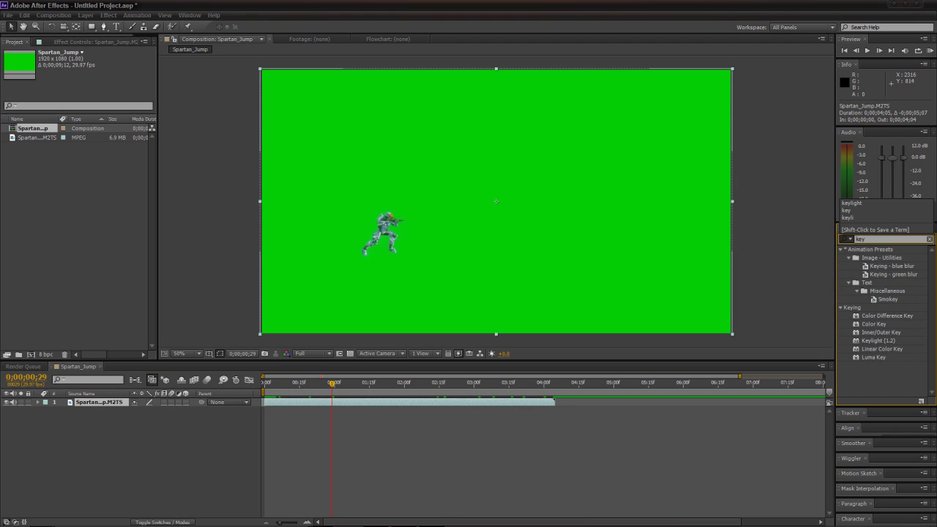
drag(883, 338, 540, 237)
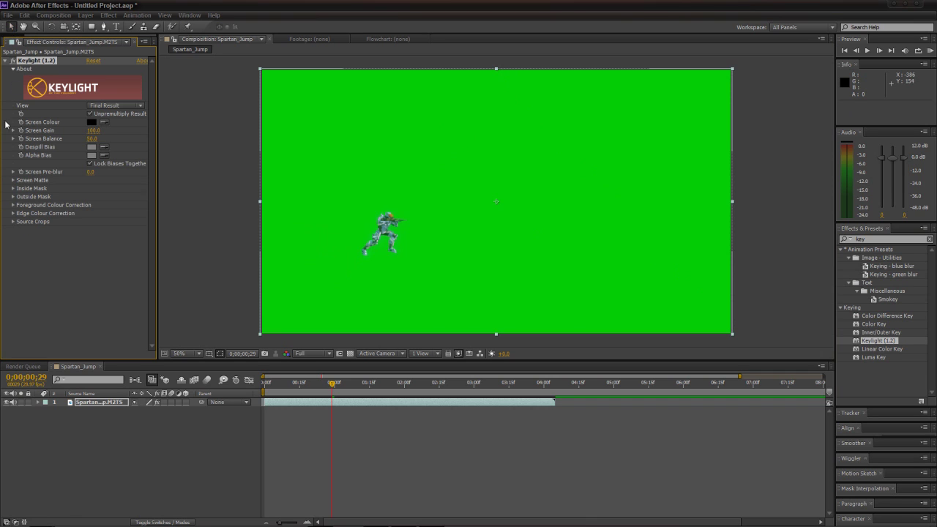
Sample the green background beside the Spartan as Keylight's Screen Colour.
scroll(363, 222, up, 1)
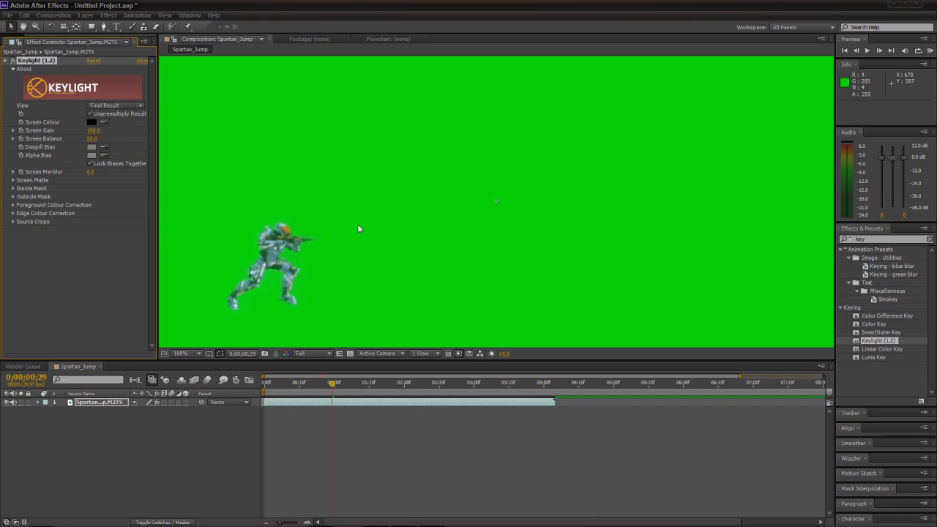
drag(355, 224, 418, 192)
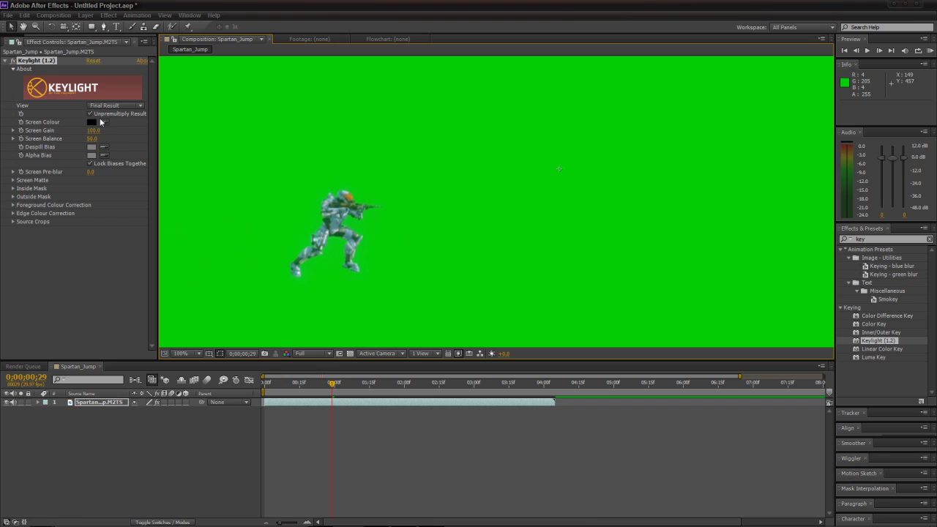
click(104, 123)
click(272, 199)
drag(300, 208, 524, 177)
scroll(359, 190, up, 1)
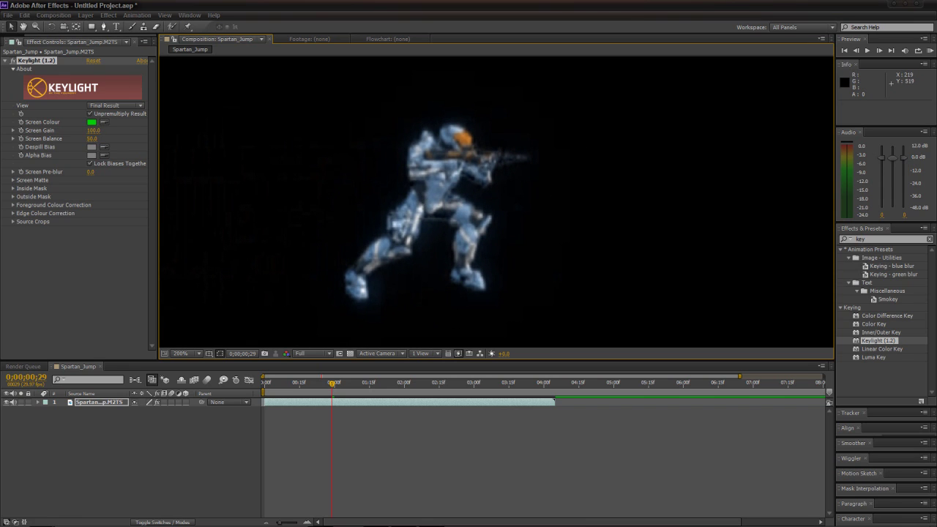
Set Keylight's Screen Balance to 57 and switch its output view to Screen Matte.
drag(93, 130, 93, 130)
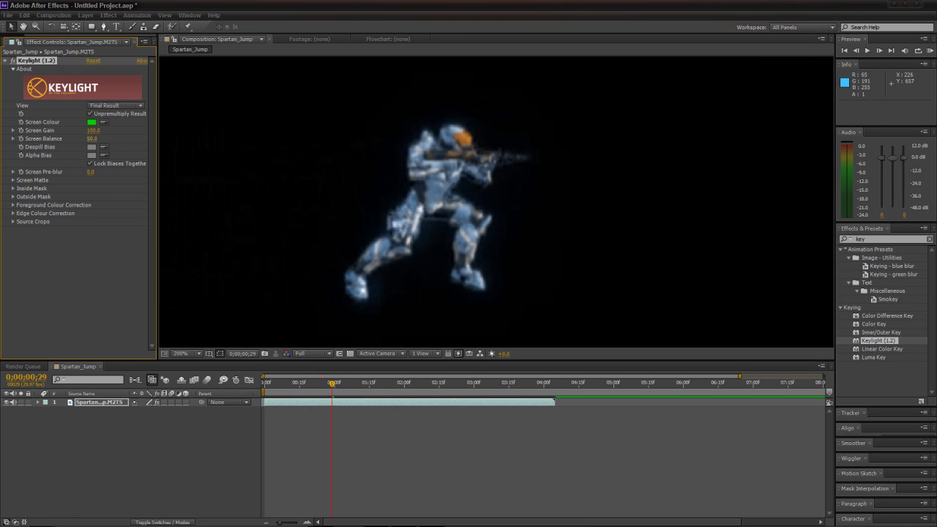
drag(91, 139, 103, 142)
click(128, 108)
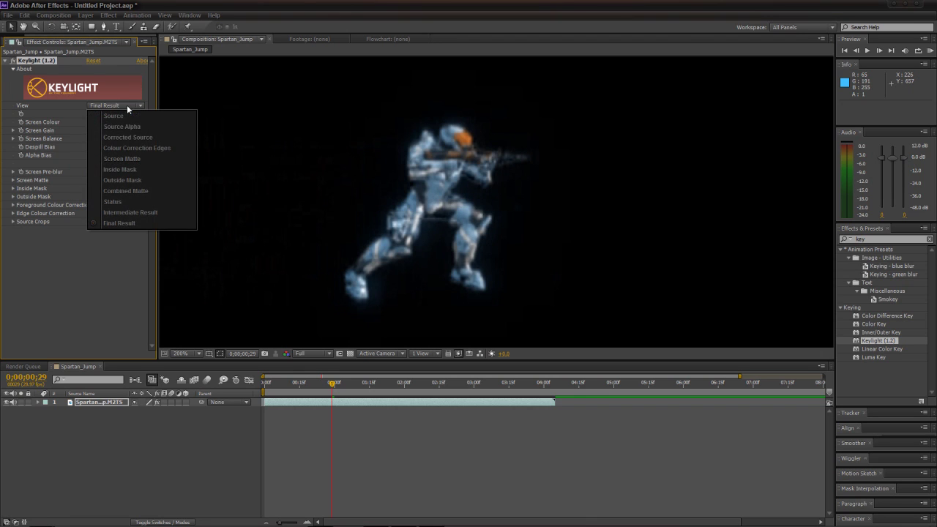
click(134, 160)
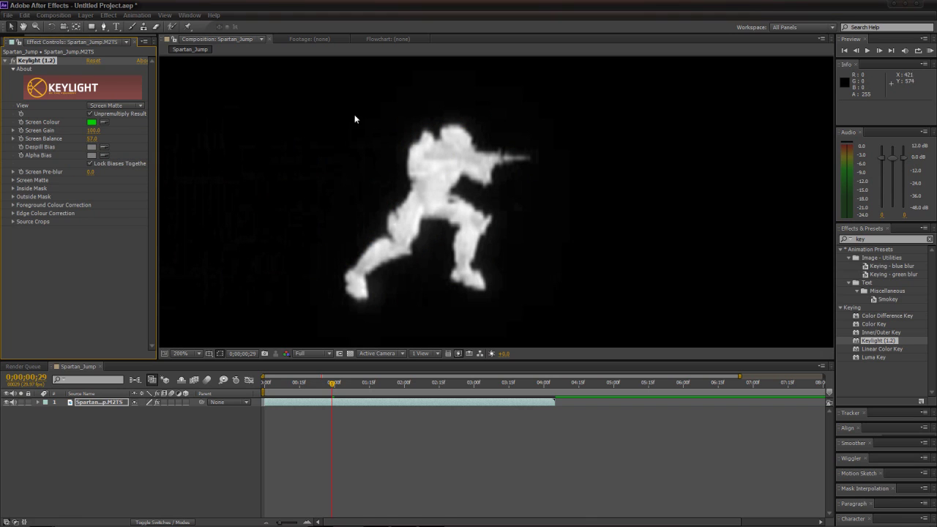
Set Clip Black to 7 in Keylight's Screen Matte settings to clean up the background.
key(comma)
key(period)
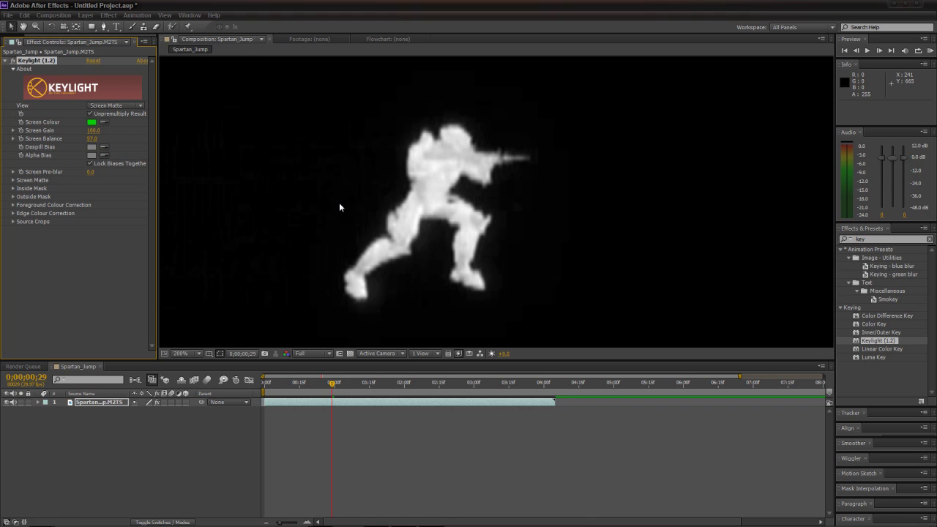
click(13, 181)
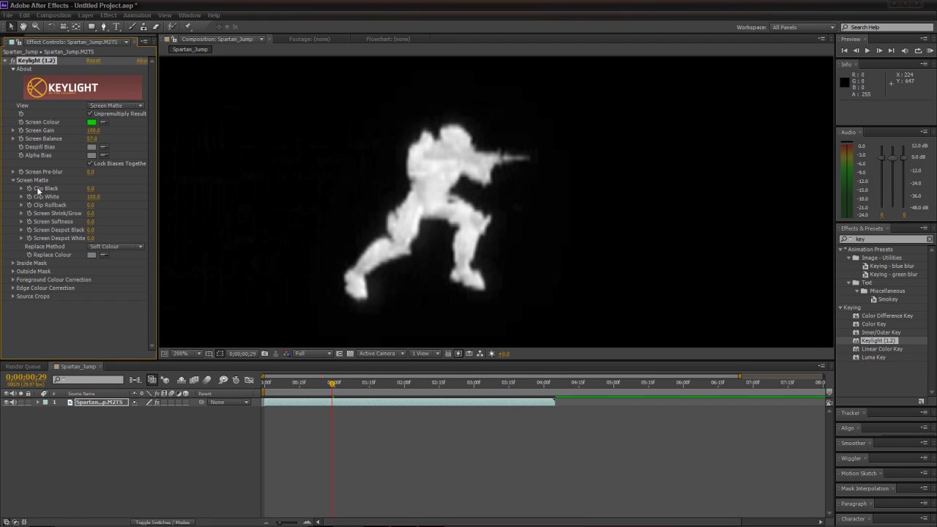
drag(89, 189, 98, 188)
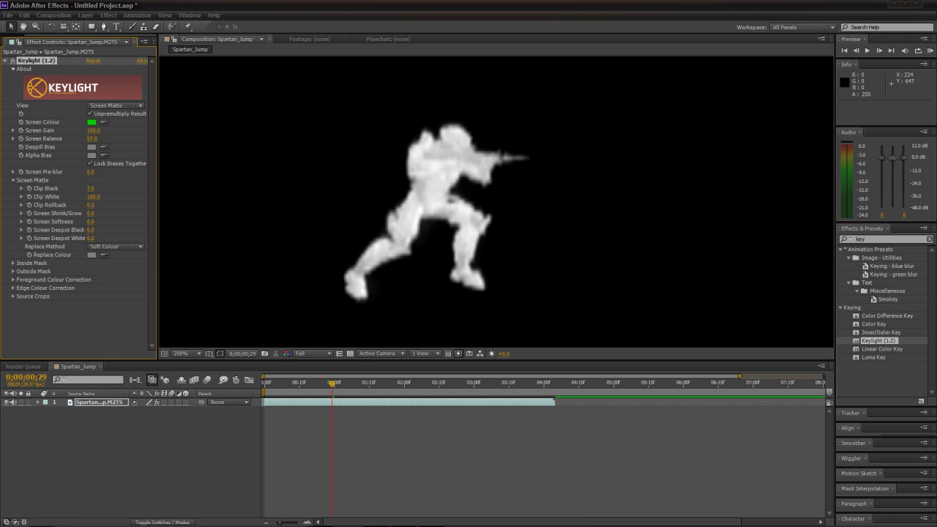
Examine the matte across the whole frame and up close on the Spartan for stray grey areas.
scroll(217, 198, down, 2)
scroll(266, 215, up, 1)
drag(266, 215, 198, 241)
drag(384, 248, 337, 263)
scroll(325, 255, down, 2)
scroll(448, 191, up, 1)
drag(556, 168, 489, 176)
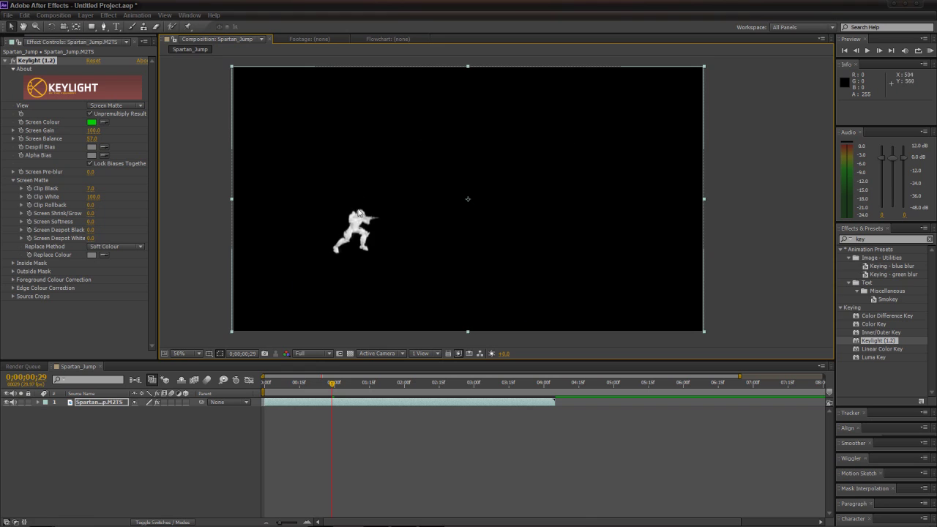
scroll(359, 222, up, 3)
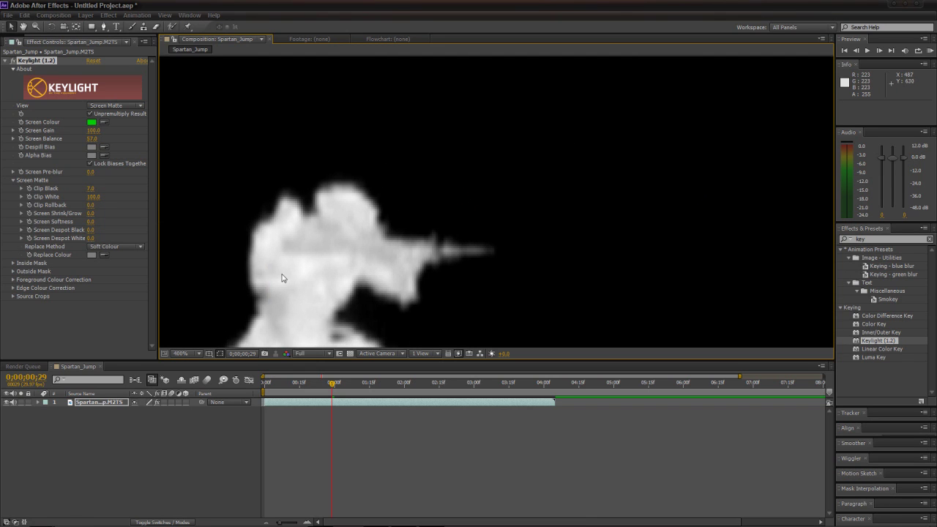
scroll(243, 186, down, 1)
scroll(243, 186, down, 1)
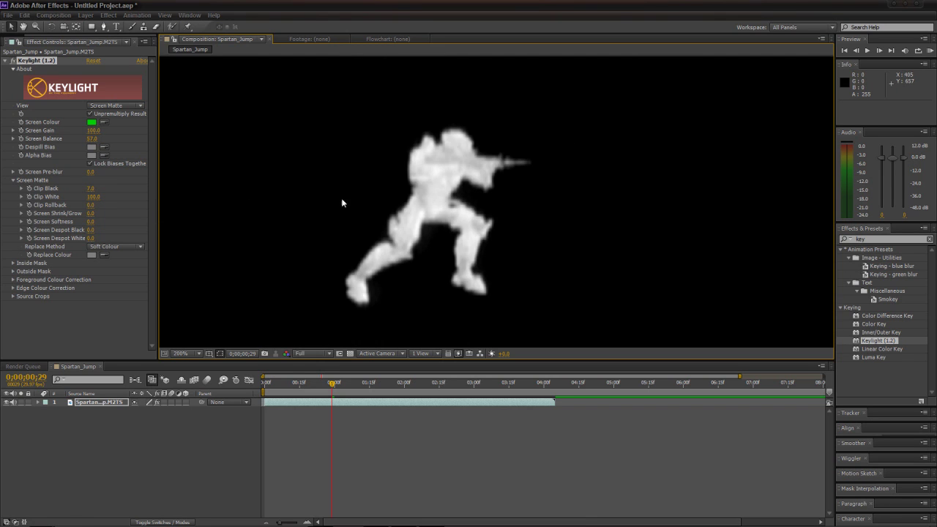
Set Clip White to 65 to make the Spartan solid, and return Keylight's view to Final Result.
drag(93, 196, 78, 196)
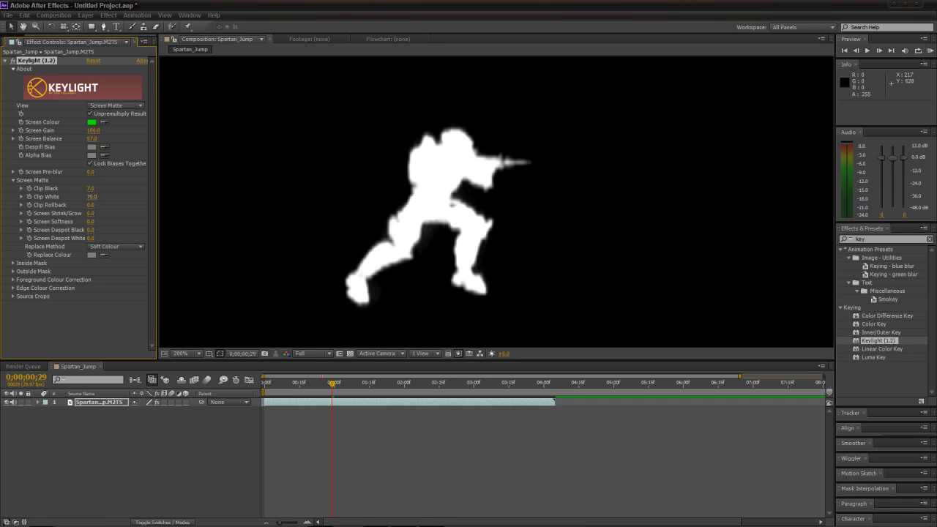
drag(92, 196, 88, 196)
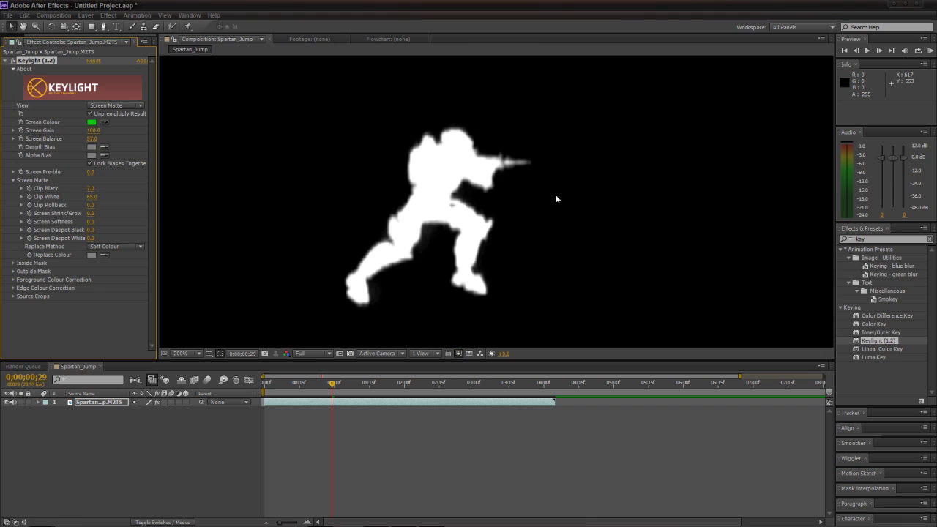
click(122, 108)
click(127, 218)
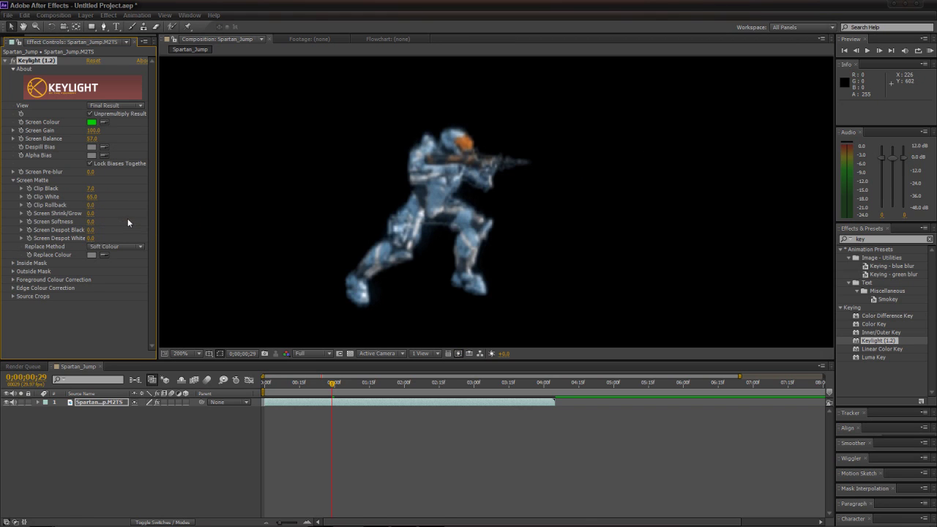
Shorten the work area to the end of the Spartan clip and run a RAM preview of the key.
scroll(440, 259, down, 2)
drag(440, 259, 323, 286)
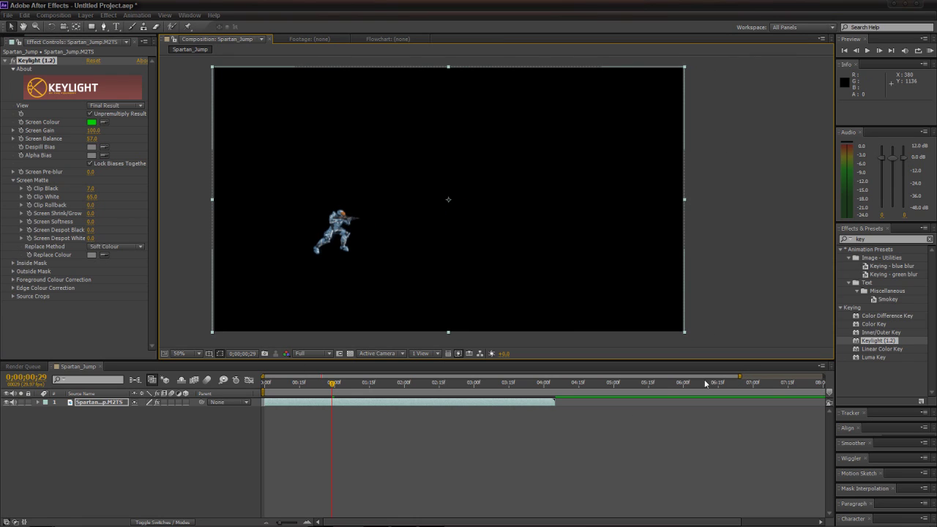
click(772, 388)
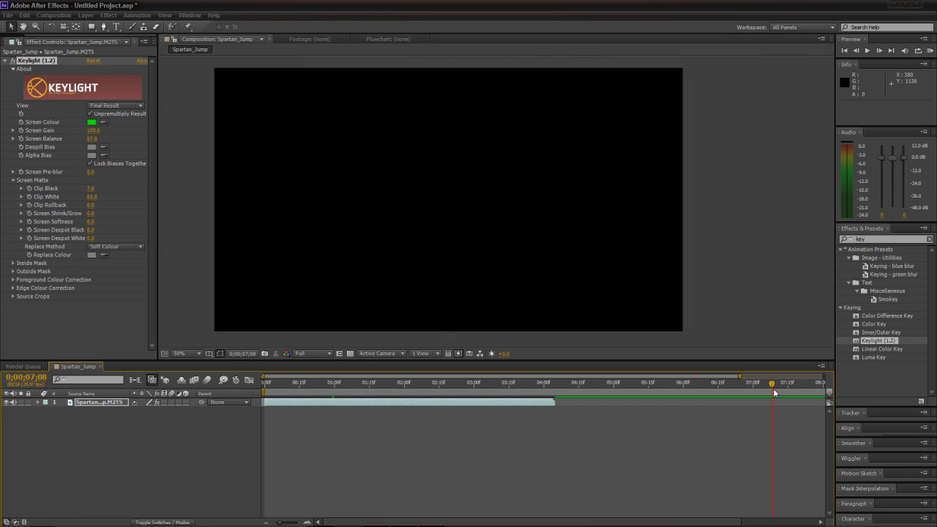
drag(772, 383, 262, 376)
drag(761, 376, 511, 391)
click(929, 51)
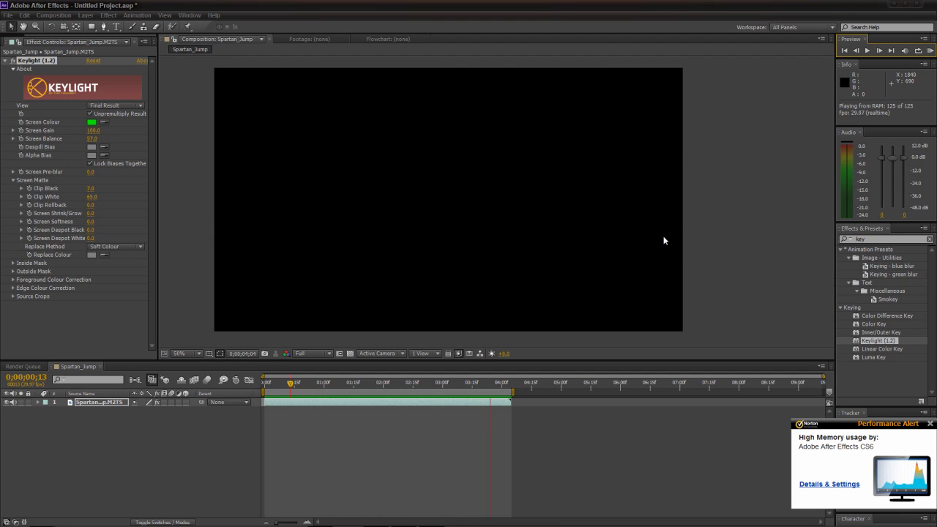
click(929, 423)
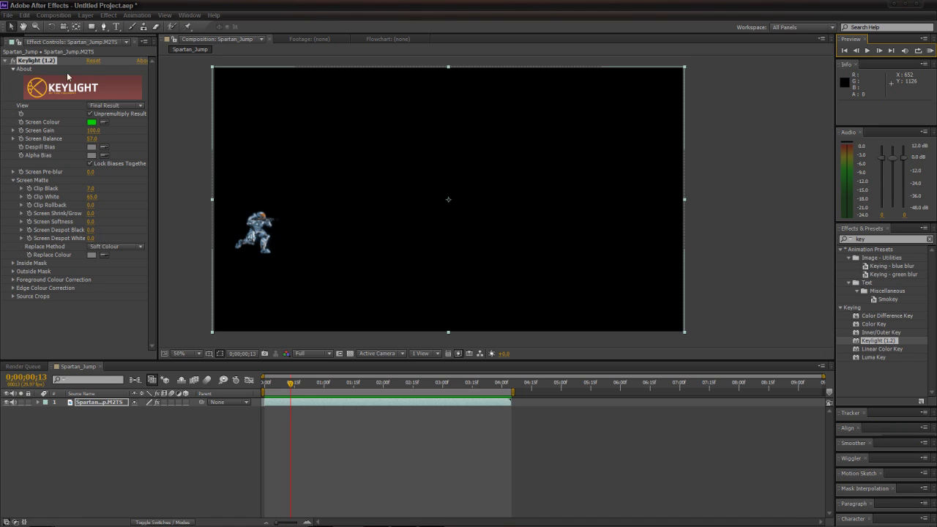
Try moving the keyed Spartan layer around the frame, and undo the moves.
click(15, 28)
drag(463, 226, 526, 253)
key(ctrl+z)
key(ctrl+z)
key(ctrl+z)
key(ctrl+z)
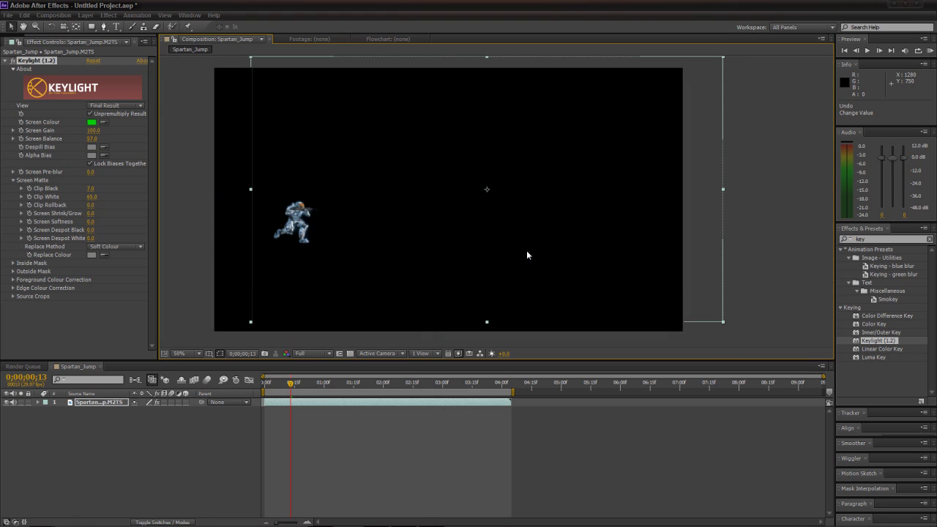
key(ctrl+z)
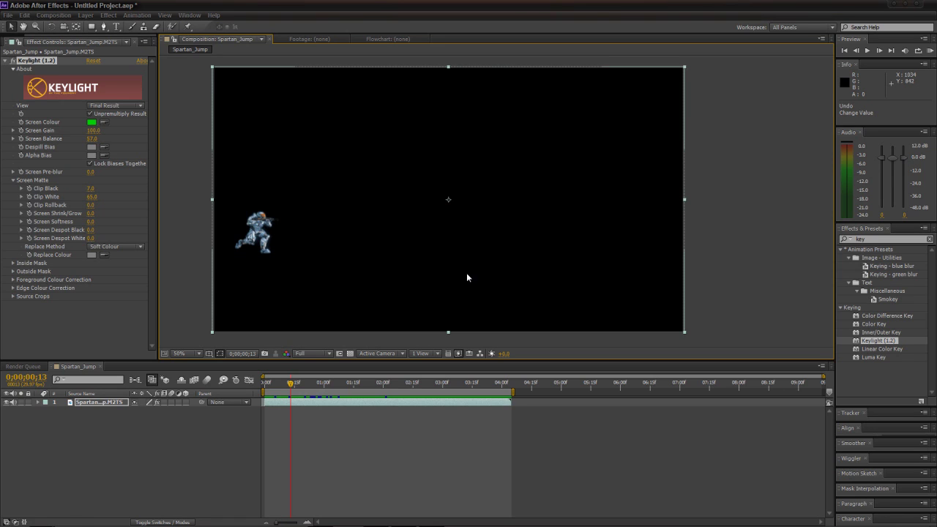
Move the Spartan layer up to position 954, 322 and add a new text layer to the composition.
drag(446, 289, 444, 236)
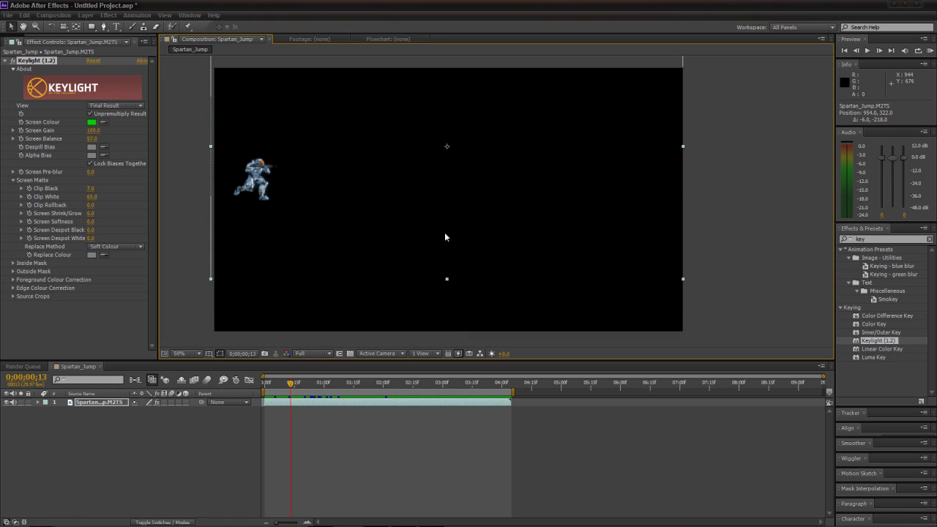
right_click(176, 429)
mouse_move(248, 329)
click(351, 341)
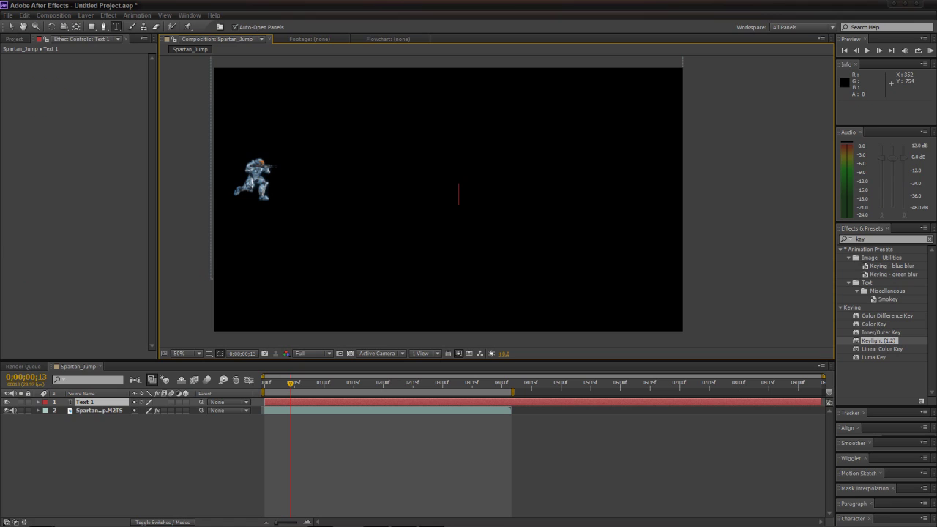
Enter the title text CABOOZEL, removing the word PRODUCTIONS from its line, and start a second line.
text(CABOOZEL PRO)
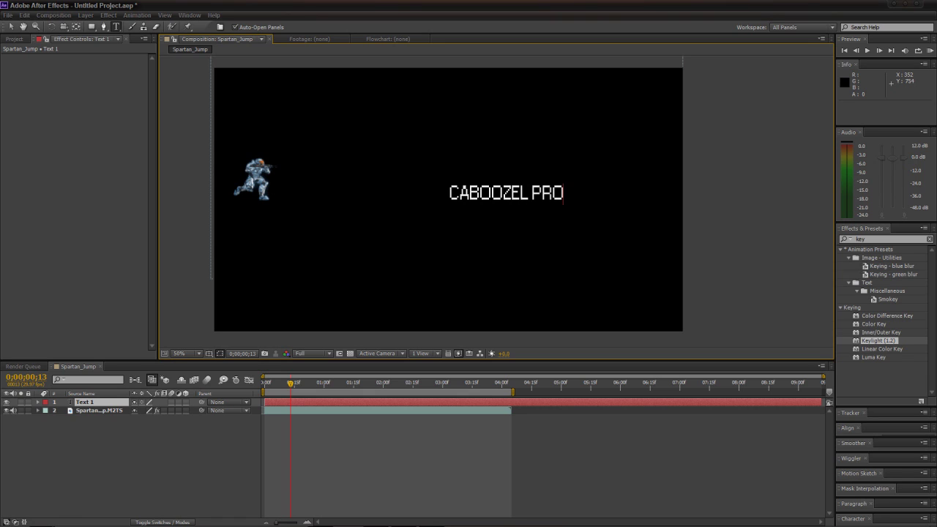
text(DUCTIONS)
key(BackSpace)
key(BackSpace)
key(BackSpace)
key(BackSpace)
key(BackSpace)
key(BackSpace)
key(BackSpace)
key(BackSpace)
key(BackSpace)
key(BackSpace)
key(BackSpace)
Add a second text layer reading Productions and place it at position 1318, 686, separate from the CABOOZEL text.
right_click(81, 420)
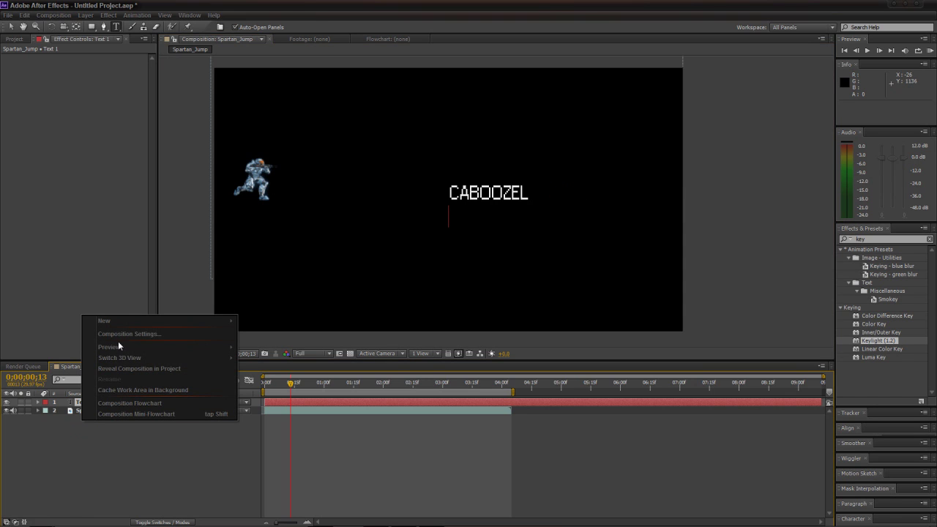
mouse_move(139, 320)
click(256, 331)
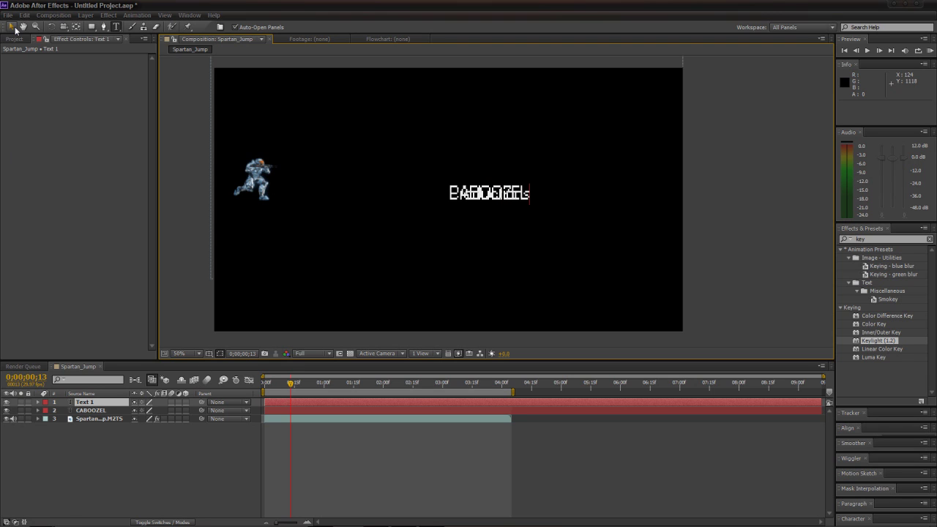
click(15, 28)
drag(493, 198, 580, 234)
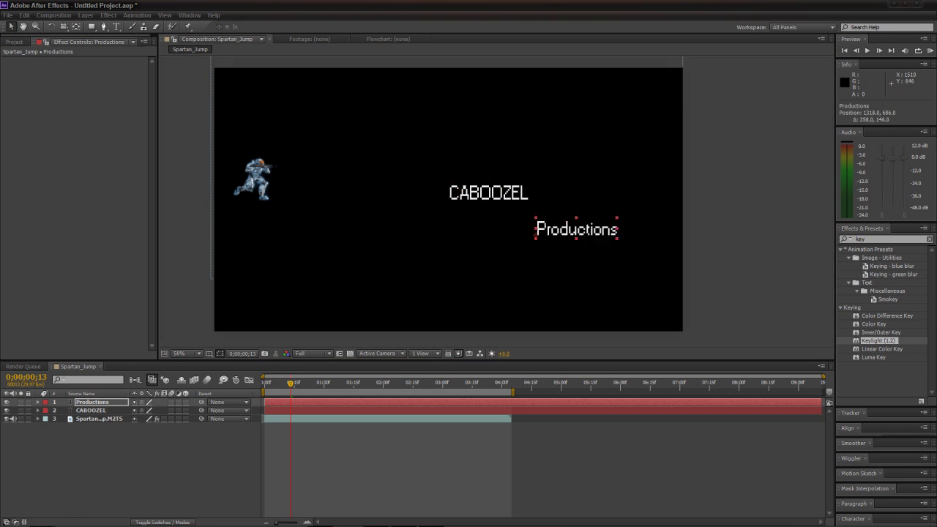
Enlarge the CABOOZEL text beneath the Spartan's starting point and enlarge the Productions text beneath its landing point.
drag(482, 192, 488, 297)
mouse_move(390, 207)
mouse_down()
mouse_move(396, 244)
mouse_move(385, 246)
mouse_up()
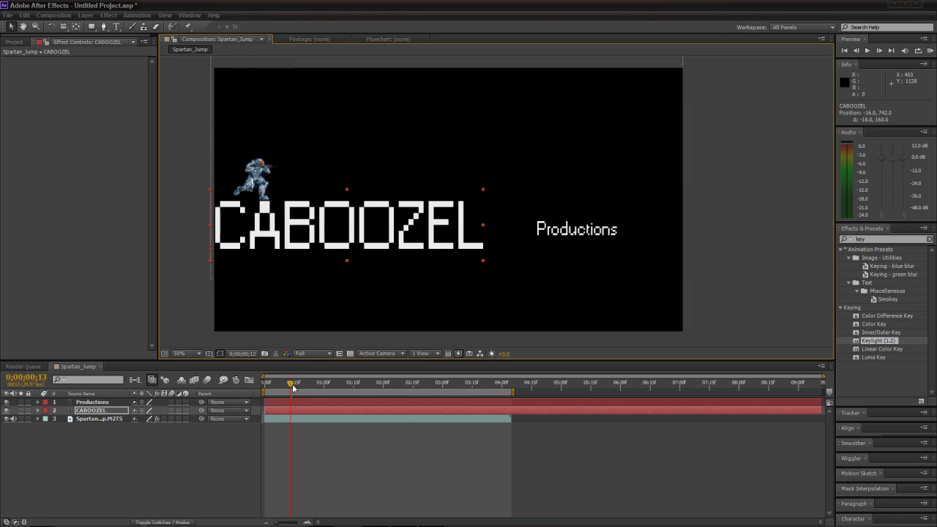
drag(275, 387, 398, 392)
drag(554, 235, 529, 207)
drag(595, 216, 596, 240)
click(431, 246)
click(485, 260)
click(473, 251)
Shrink the CABOOZEL text, reposition it under the Spartan's starting point and preview the composition.
mouse_move(481, 259)
mouse_down()
mouse_move(459, 249)
mouse_move(465, 253)
mouse_up()
drag(364, 238, 399, 227)
drag(393, 390, 330, 390)
drag(348, 237, 299, 225)
key(KP_0)
Check the Spartan's jump against the titles and nudge the CABOOZEL text left to position 22, 662.
drag(268, 384, 367, 386)
key(Left)
key(Left)
key(Left)
key(Left)
key(Left)
key(Left)
key(Left)
key(Left)
key(Left)
key(Left)
key(Left)
key(Left)
key(Left)
key(Left)
key(Left)
key(Left)
key(Left)
key(Left)
key(Left)
key(Left)
Nudge the Productions text up until it sits directly under the Spartan's feet at 0;00;02;08.
click(603, 221)
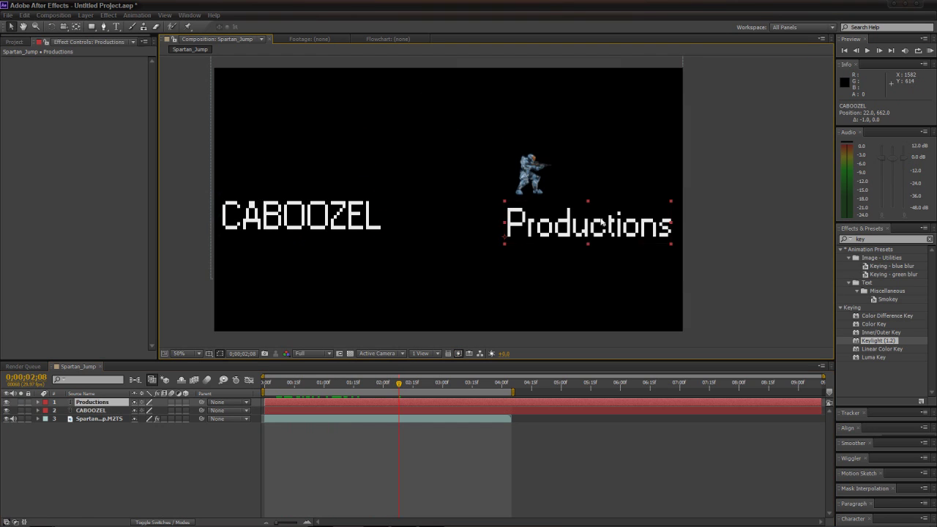
key(Up)
key(Up)
key(Up)
key(Up)
key(Up)
key(Up)
key(Up)
key(Up)
key(Up)
key(Up)
key(Up)
key(Up)
key(Up)
key(Up)
key(Up)
Change the second title to PRODUCTIONS in capitals and preview the composition.
click(115, 26)
drag(523, 213, 622, 212)
text(RODUCTIONS)
click(10, 27)
key(KP_0)
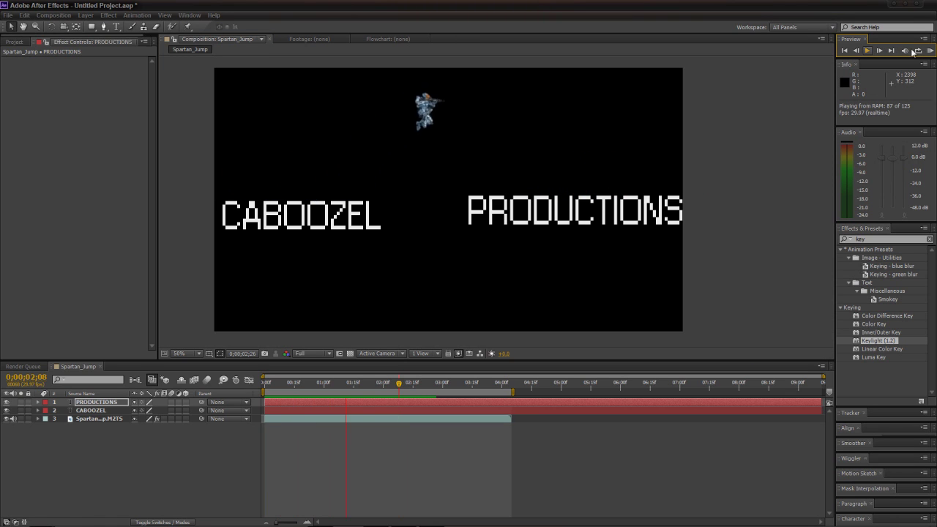
click(868, 51)
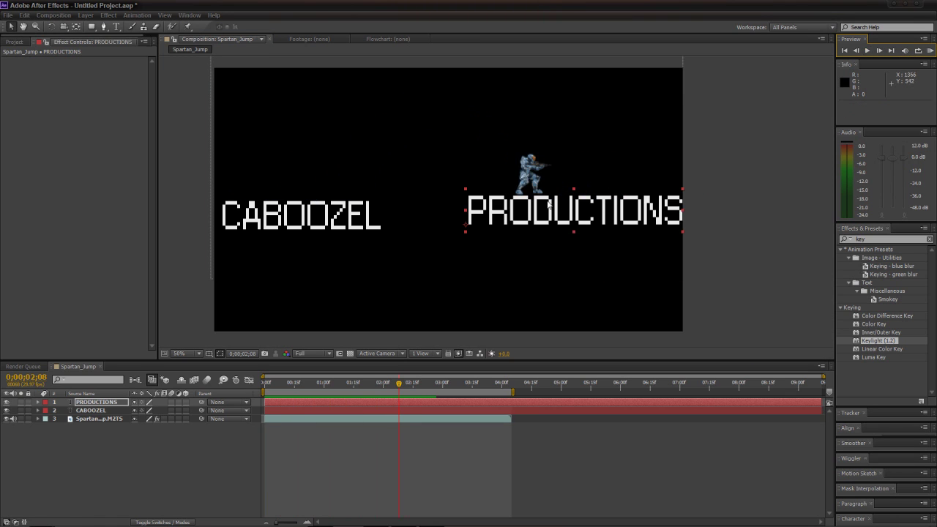
Nudge the PRODUCTIONS text to position 1030, 660 to meet the Spartan's feet at 0;00;02;11, and run a RAM preview.
key(Down)
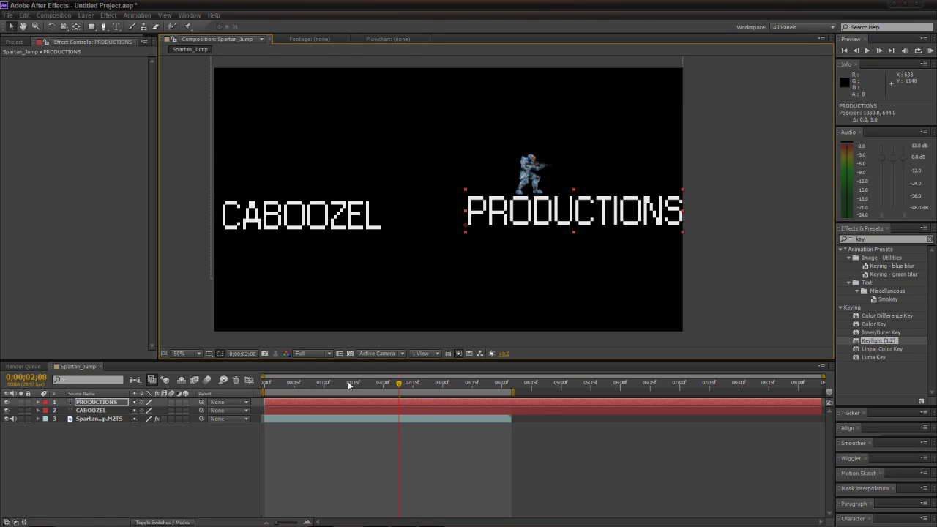
drag(404, 385, 407, 385)
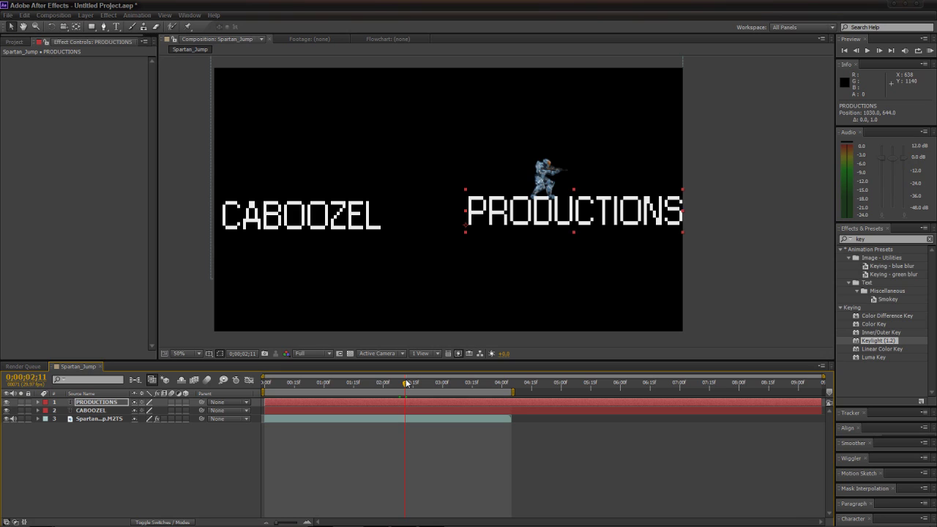
key(Down)
key(Down)
key(shift+Down)
key(Up)
key(Up)
key(Up)
key(Up)
key(Up)
key(Up)
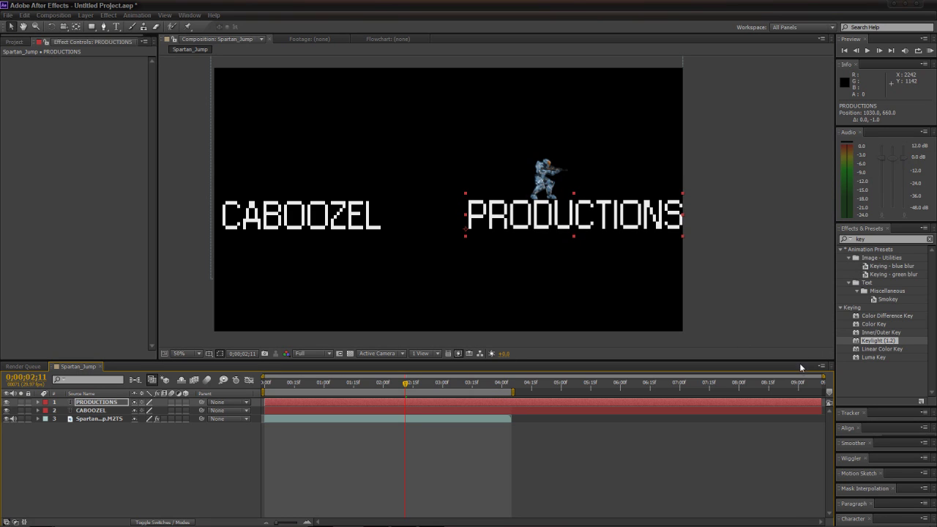
click(929, 51)
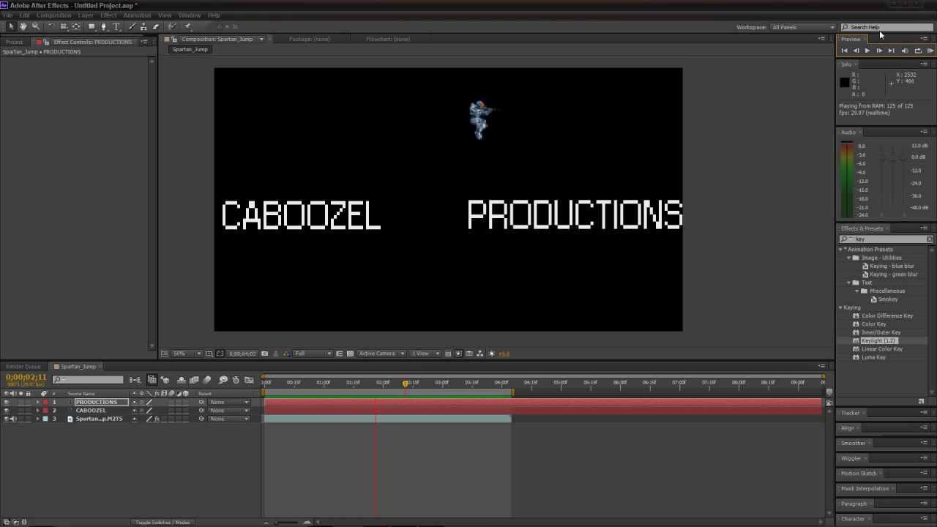
click(868, 50)
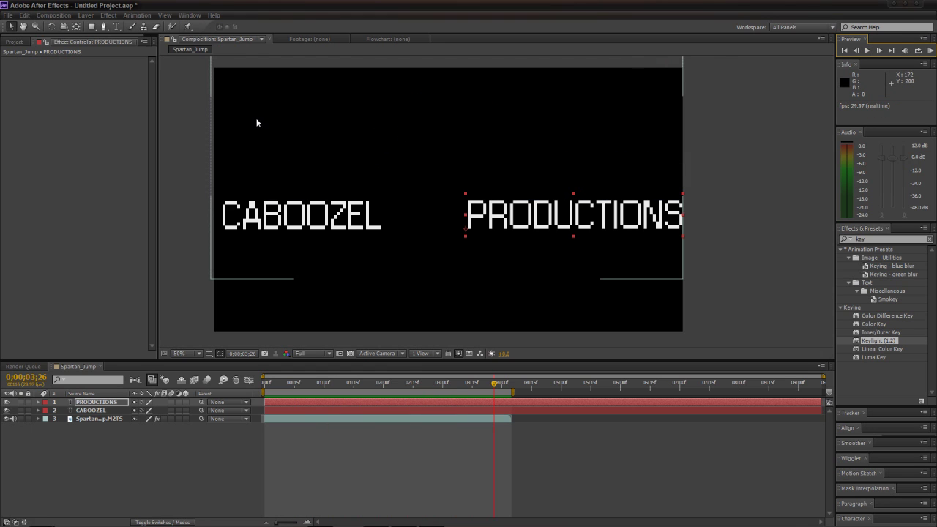
Add the Spartan_Jump composition to the render queue and accept Best quality, Full resolution and Work Area Only in its render settings.
click(19, 367)
click(14, 42)
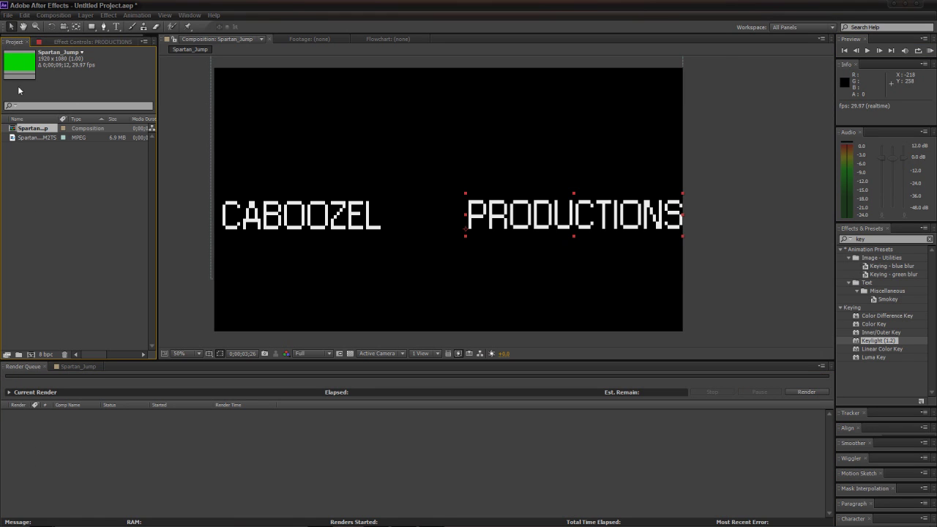
drag(25, 130, 170, 449)
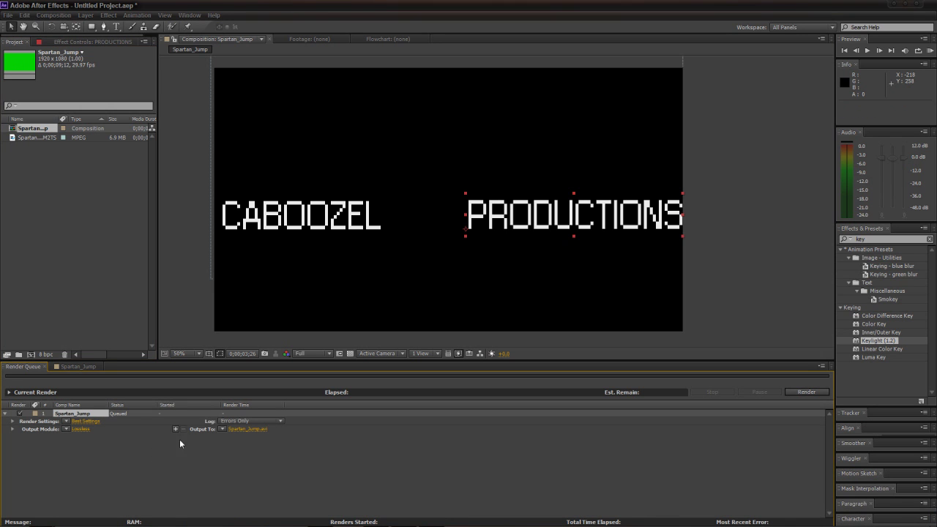
click(84, 422)
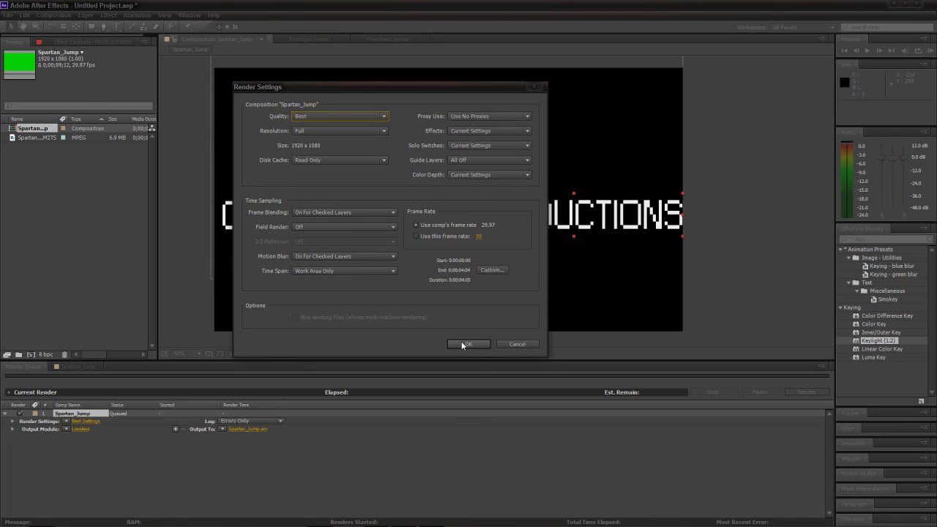
click(466, 344)
Configure the output module to keep the AVI format and enable audio output.
click(81, 429)
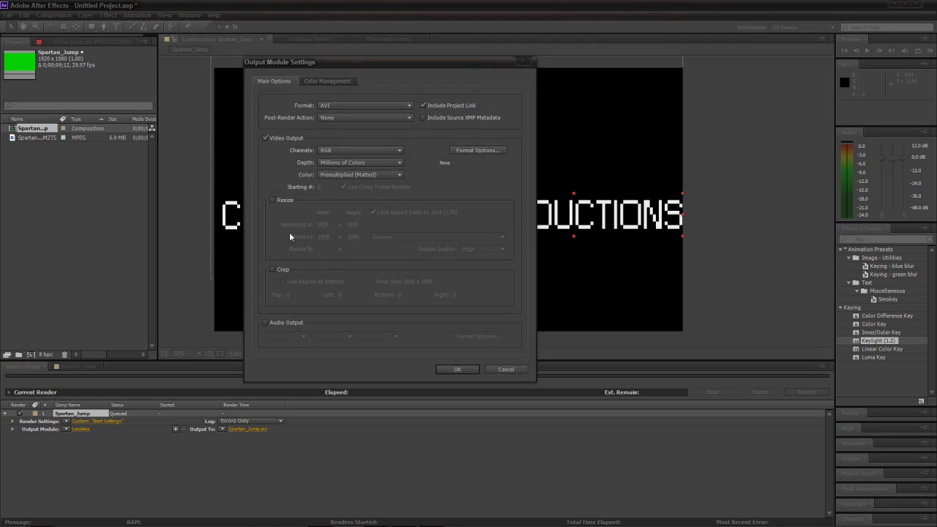
click(368, 110)
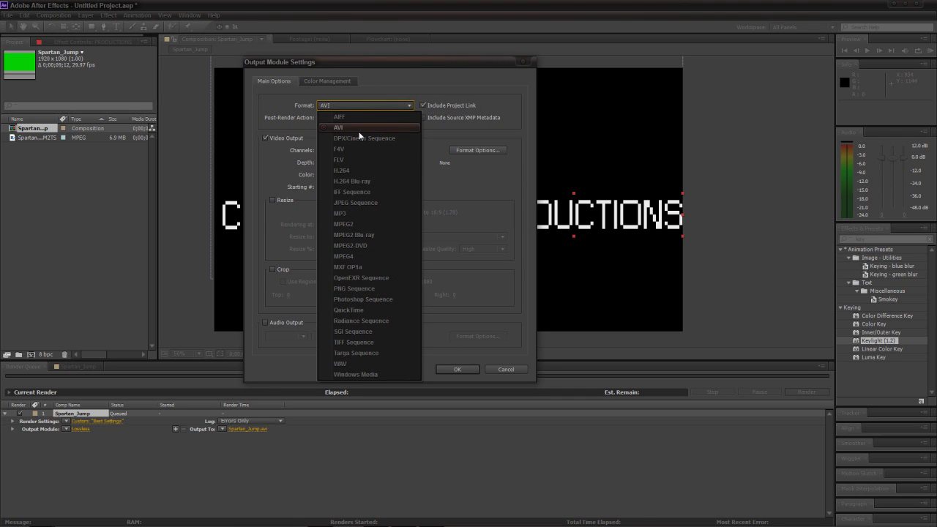
click(389, 95)
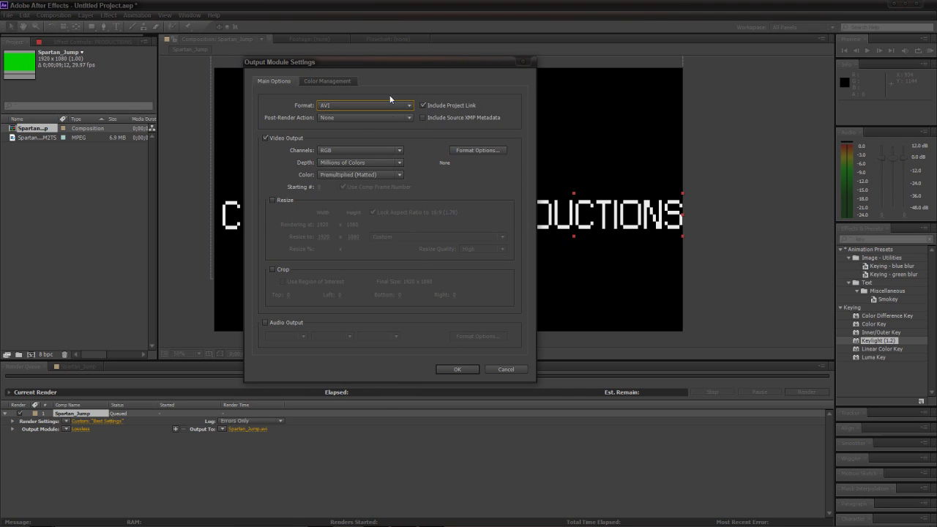
click(265, 323)
click(457, 370)
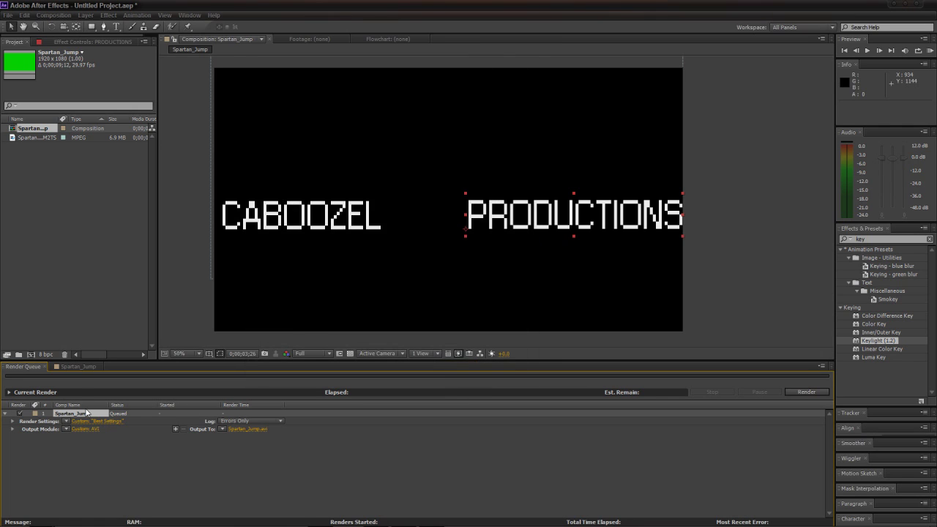
Set the render's output file to Spartan_Jump as AVI in the Footage folder.
click(77, 366)
click(23, 366)
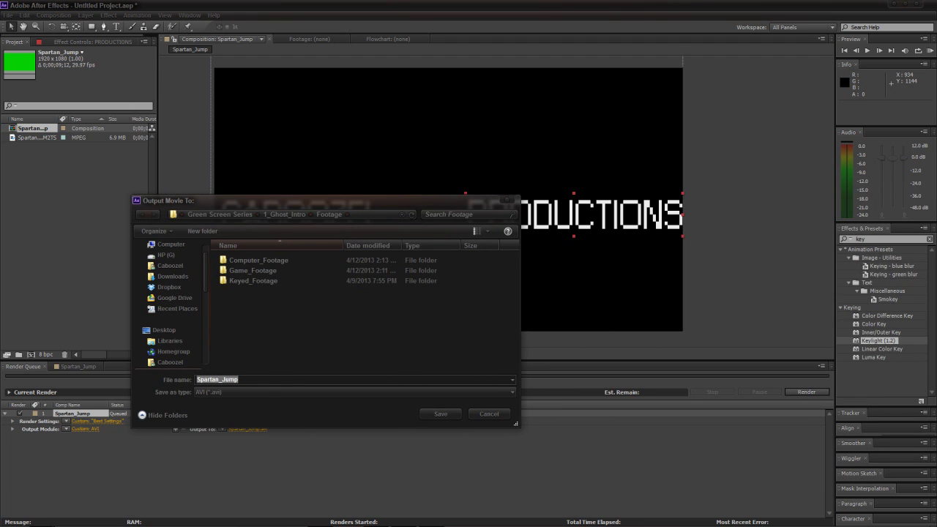
click(442, 414)
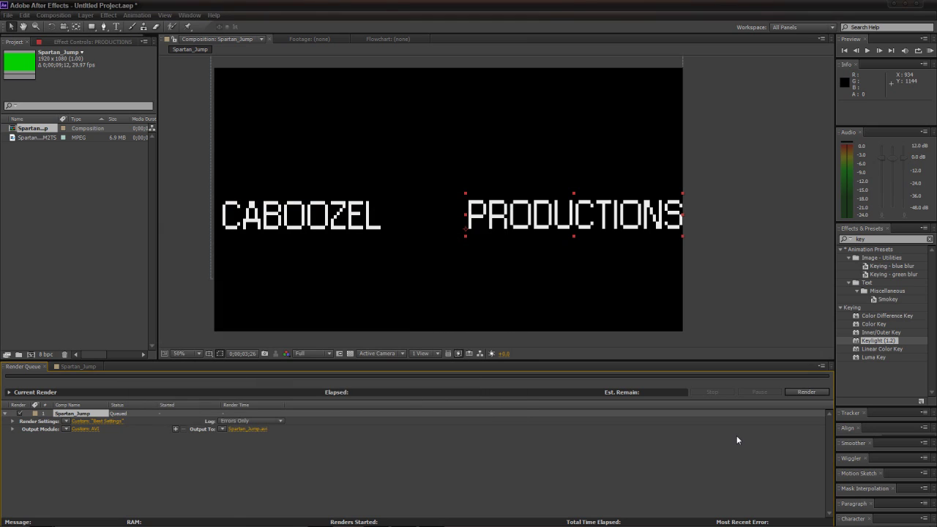